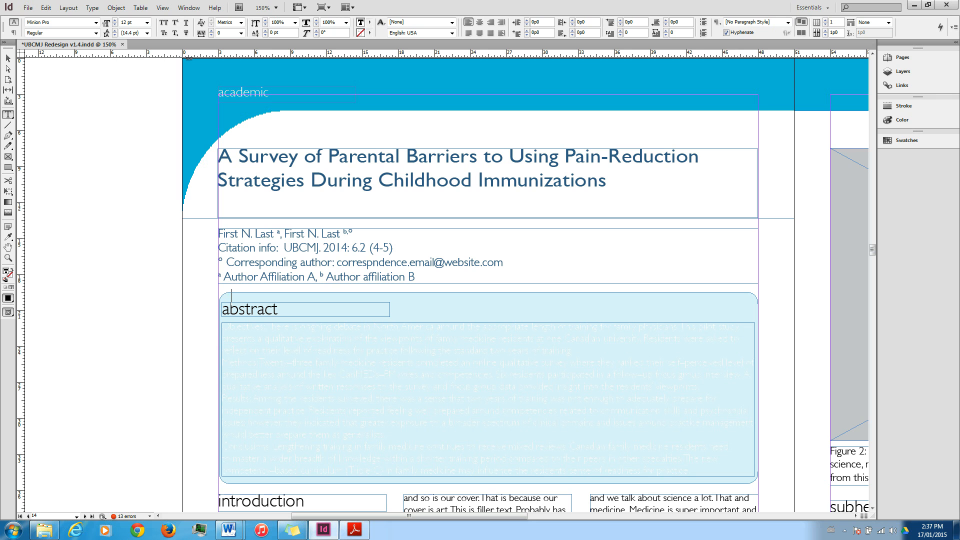
Sample the header banner's blue with the Eyedropper and apply it as the abstract box's fill.
key("i")
left_click(424, 91)
left_click(231, 298)
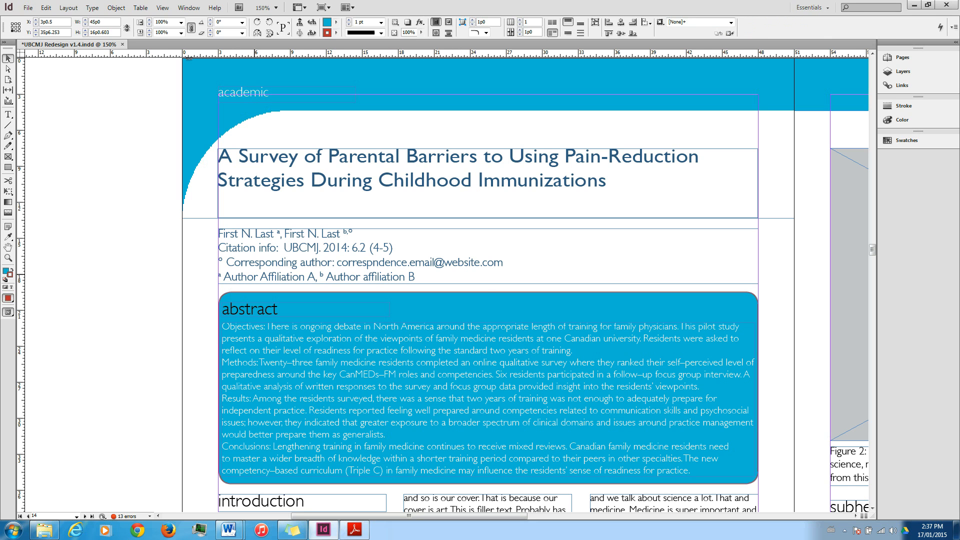
Ungroup the abstract box from its heading and text frames.
key("t")
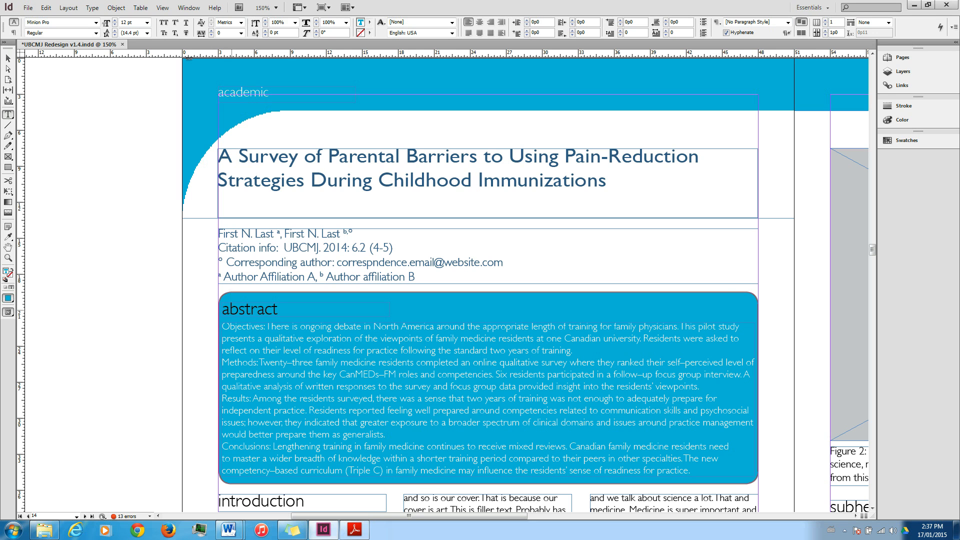
key("Escape")
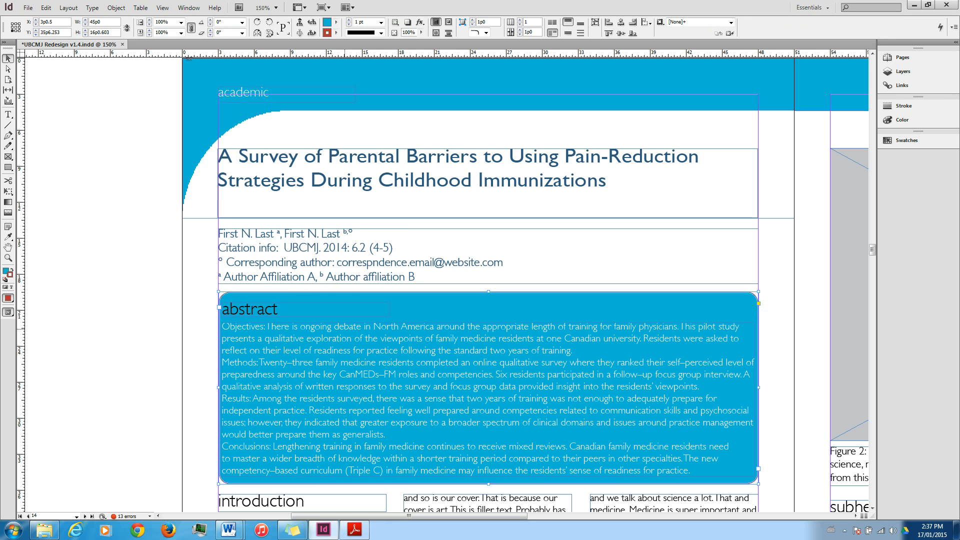
key("t")
key("Escape")
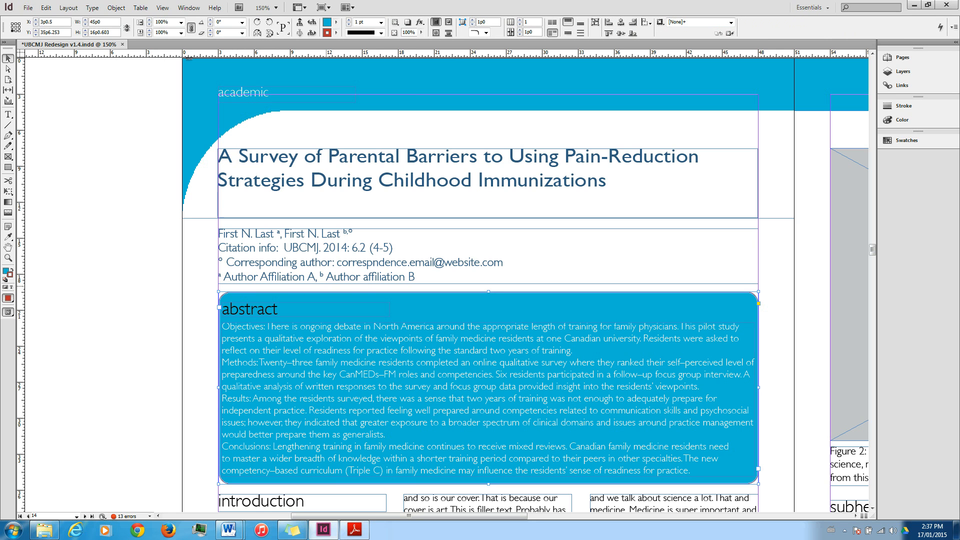
left_click(168, 304)
left_click(340, 318)
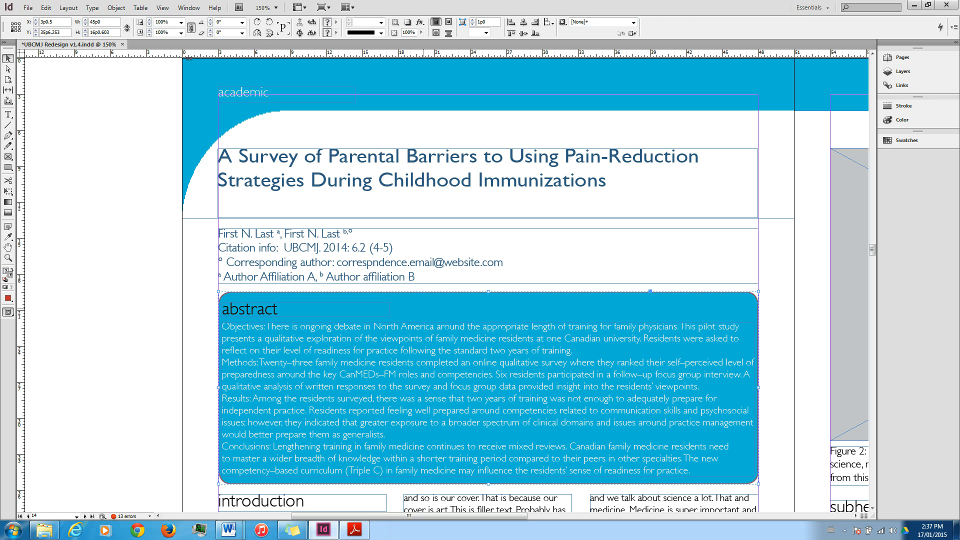
key("ctrl+shift+g")
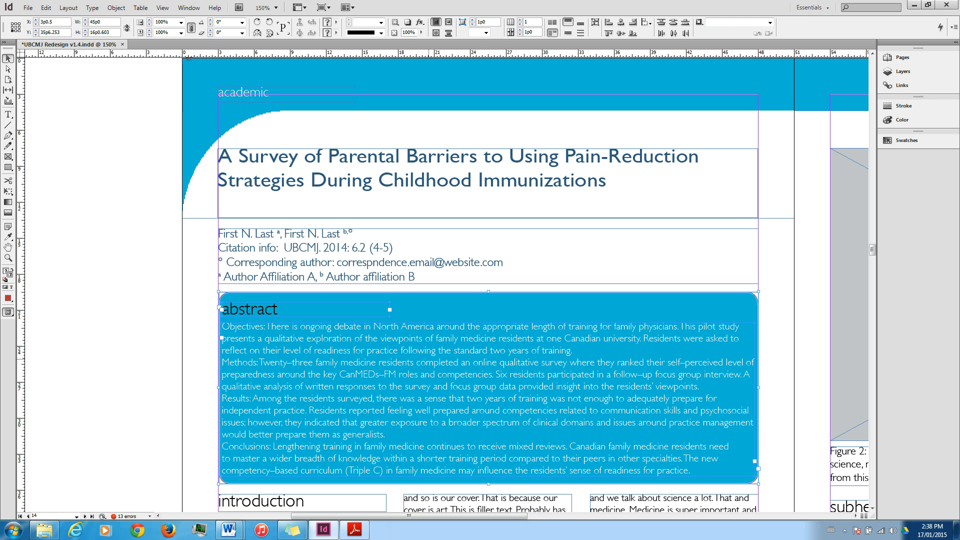
Select only the rounded abstract background box and set its stroke colour to [None].
key("ctrl+shift+a")
left_click_drag(202, 290, 314, 351)
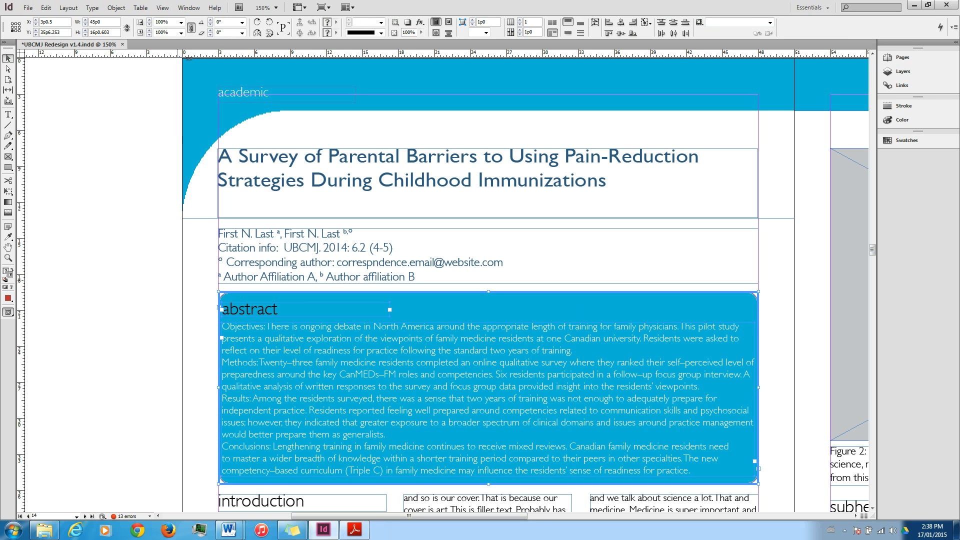
key("ctrl+shift+a")
left_click(435, 307)
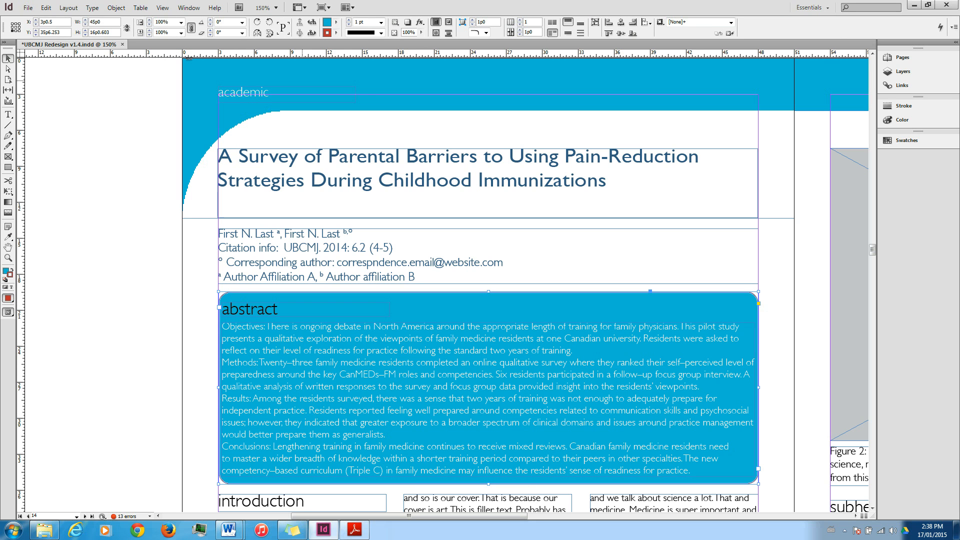
left_click(336, 32)
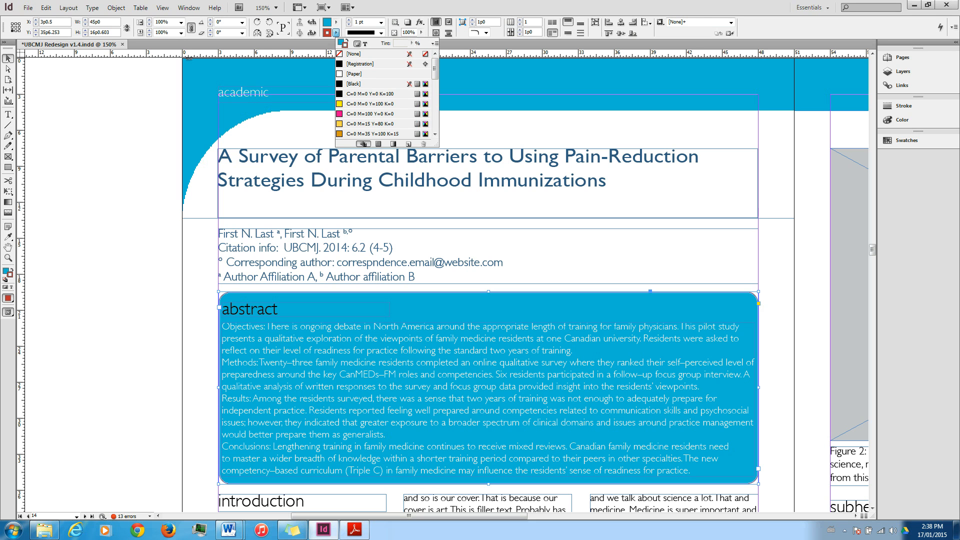
left_click(356, 54)
left_click(320, 130)
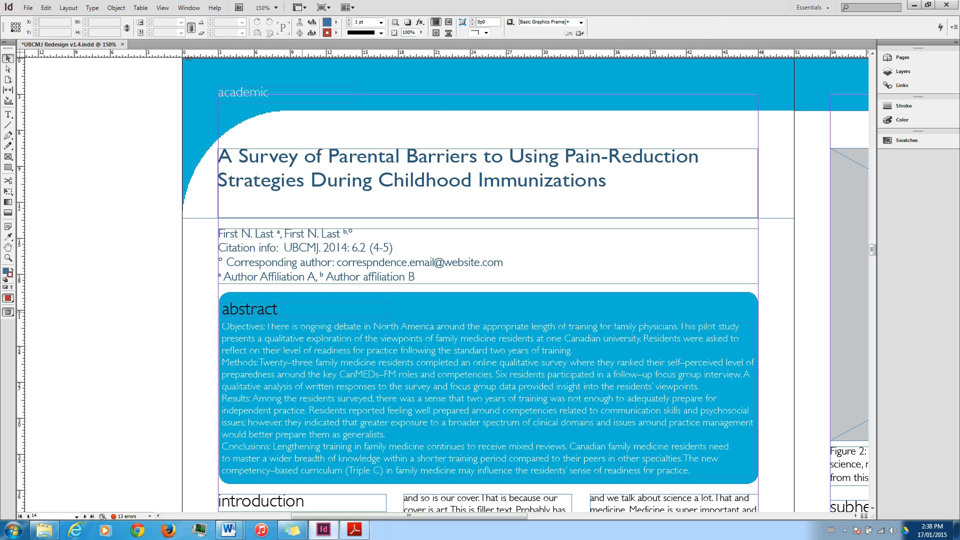
Set the text colour of the "abstract" heading to [Paper].
key("t")
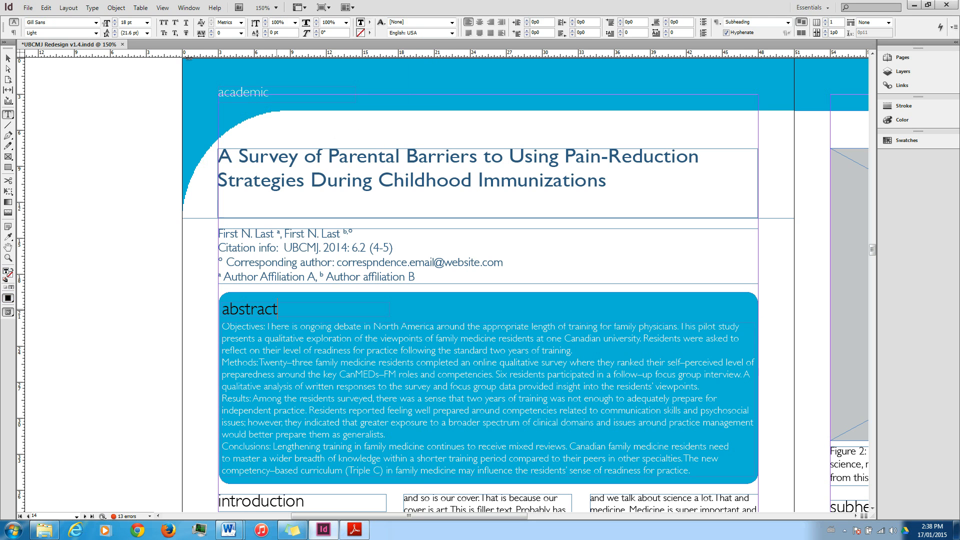
key("ctrl+a")
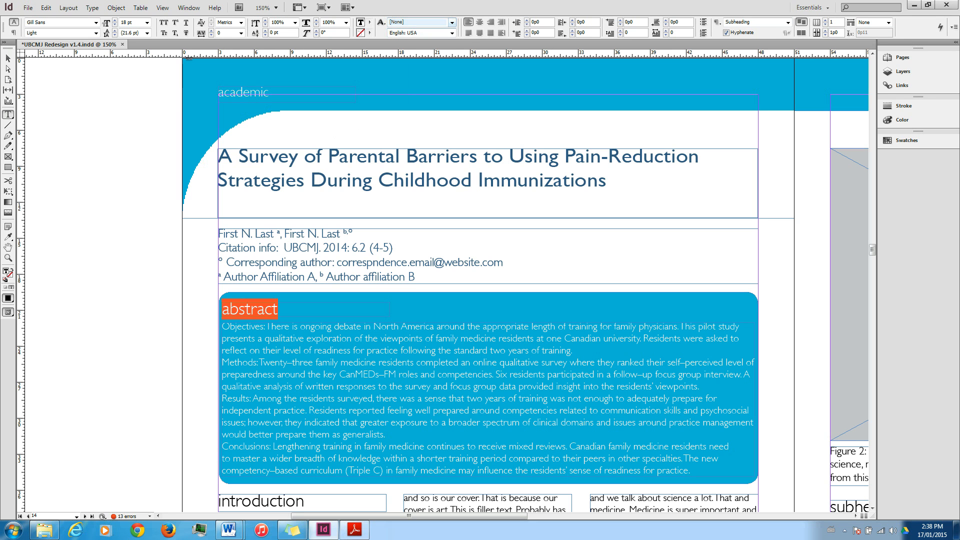
left_click(370, 22)
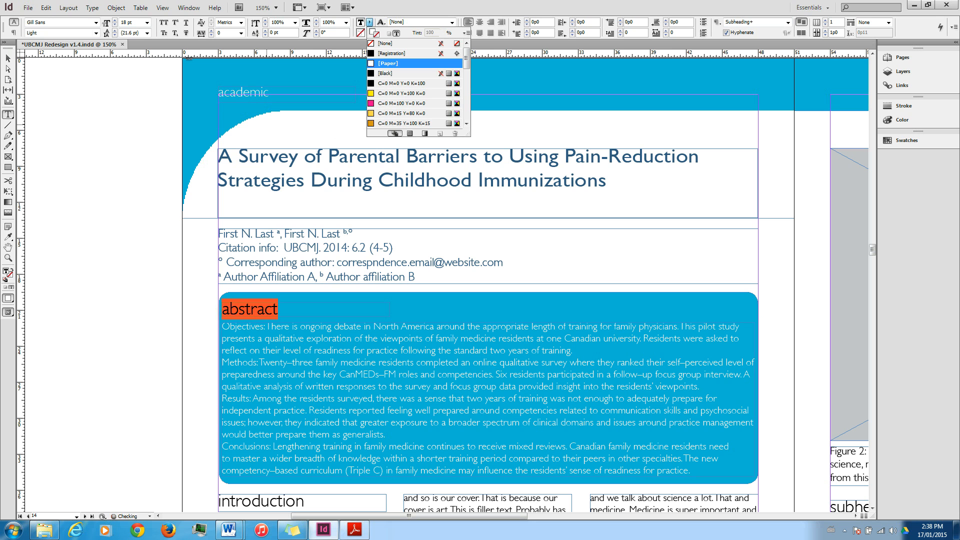
left_click(334, 326)
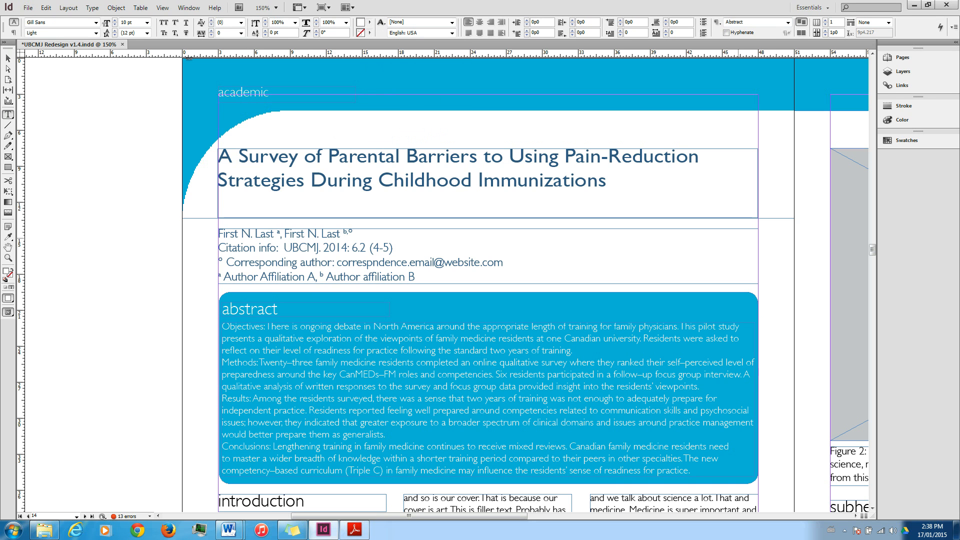
Switch to the Word manuscript and look through it from the title page to the results section.
left_click_drag(873, 249, 872, 255)
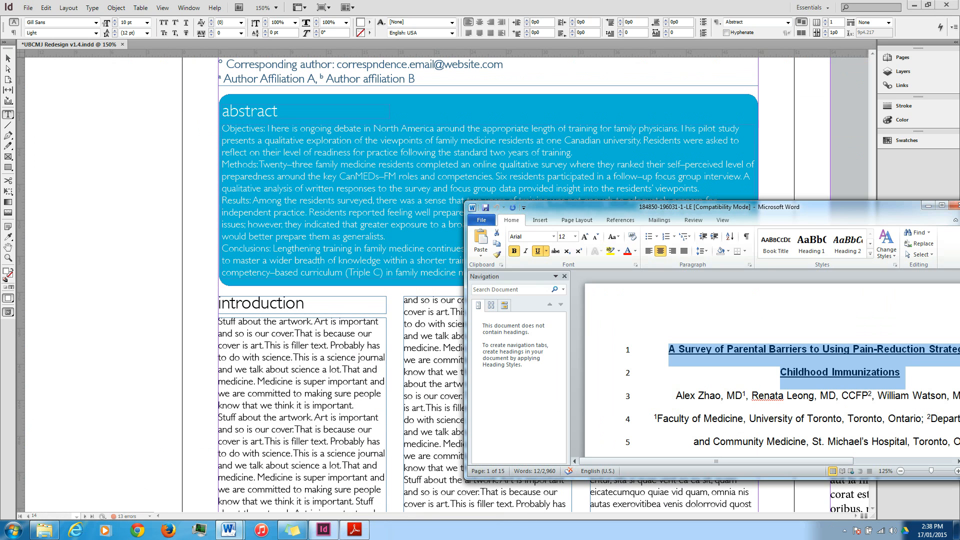
left_click(577, 220)
left_click_drag(686, 207, 408, 152)
scroll(497, 310, "down", 8)
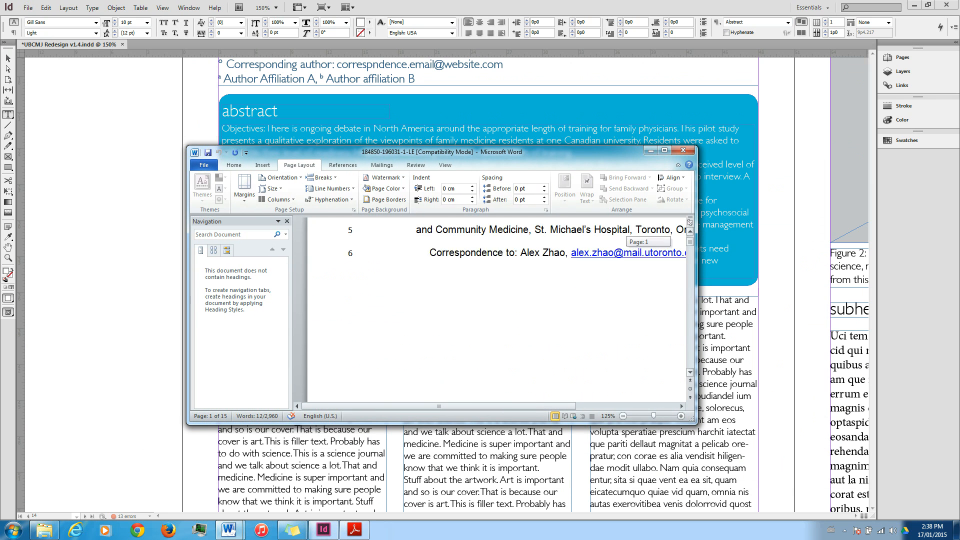
left_click(665, 150)
scroll(527, 290, "up", 4)
scroll(528, 290, "down", 11)
scroll(528, 290, "down", 5)
scroll(528, 290, "up", 5)
scroll(527, 291, "down", 10)
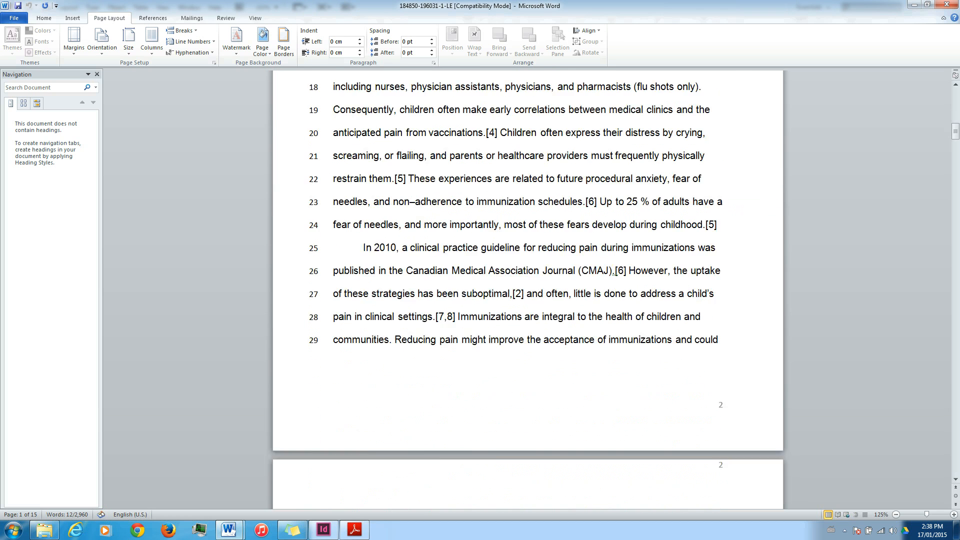
scroll(528, 291, "down", 3)
scroll(528, 290, "down", 10)
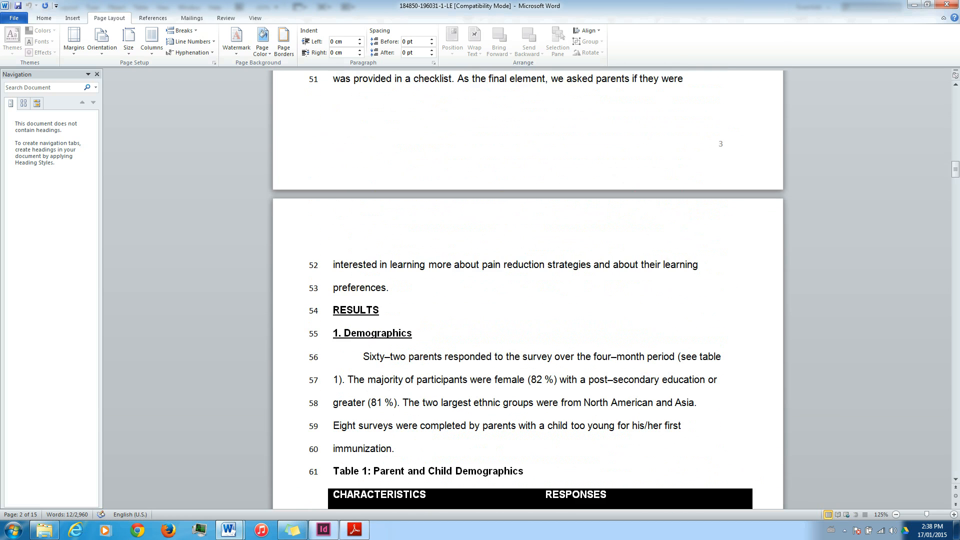
scroll(528, 290, "up", 3)
left_click_drag(956, 167, 956, 95)
scroll(528, 290, "down", 3)
scroll(528, 290, "up", 3)
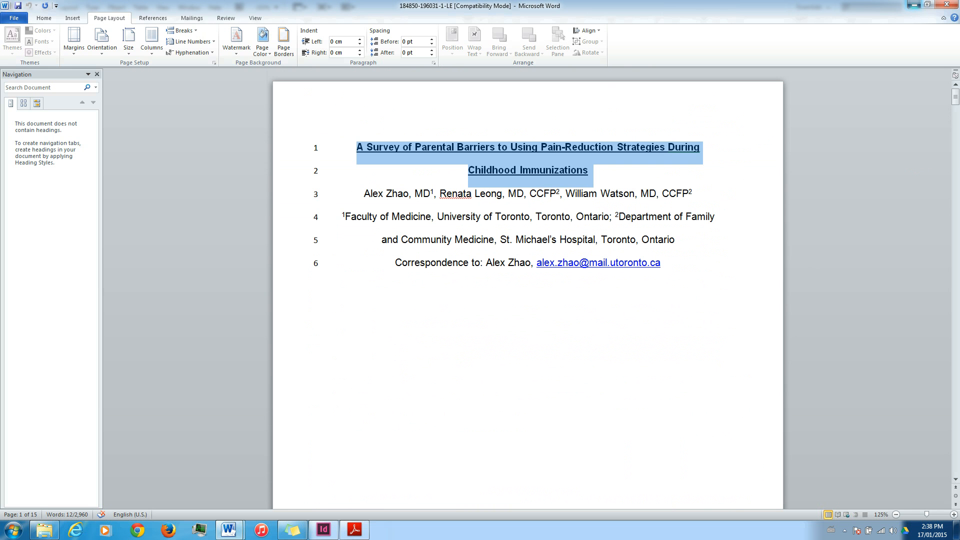
left_click(928, 5)
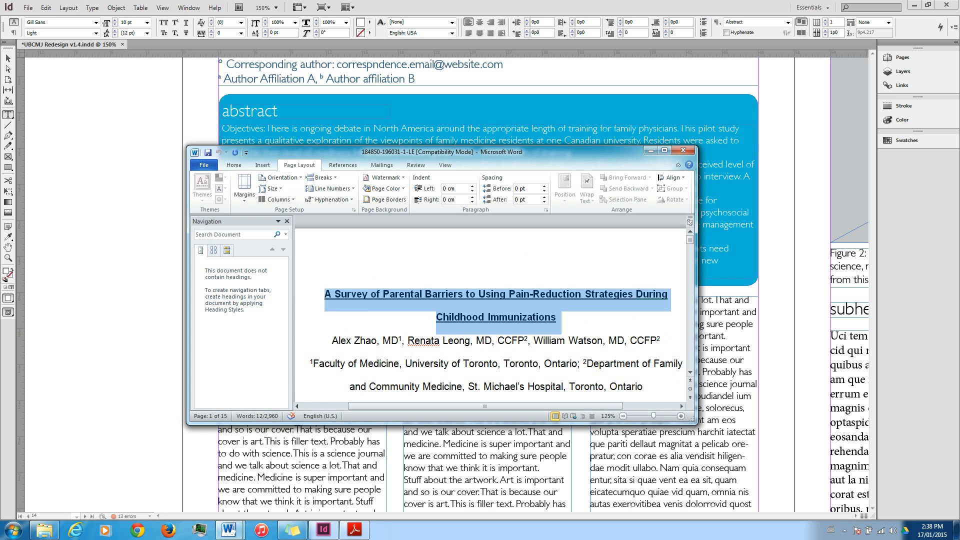
left_click_drag(580, 152, 769, 148)
scroll(680, 300, "down", 15)
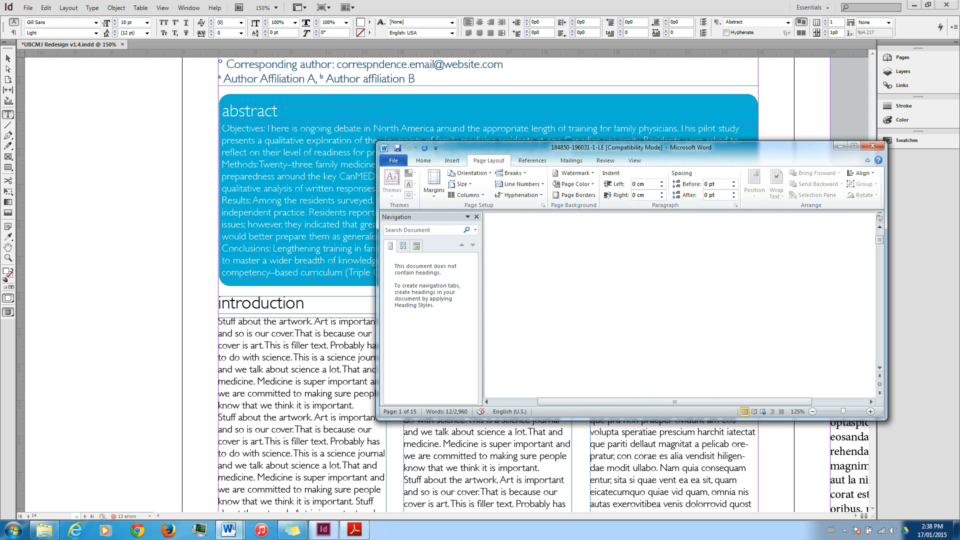
scroll(680, 306, "down", 5)
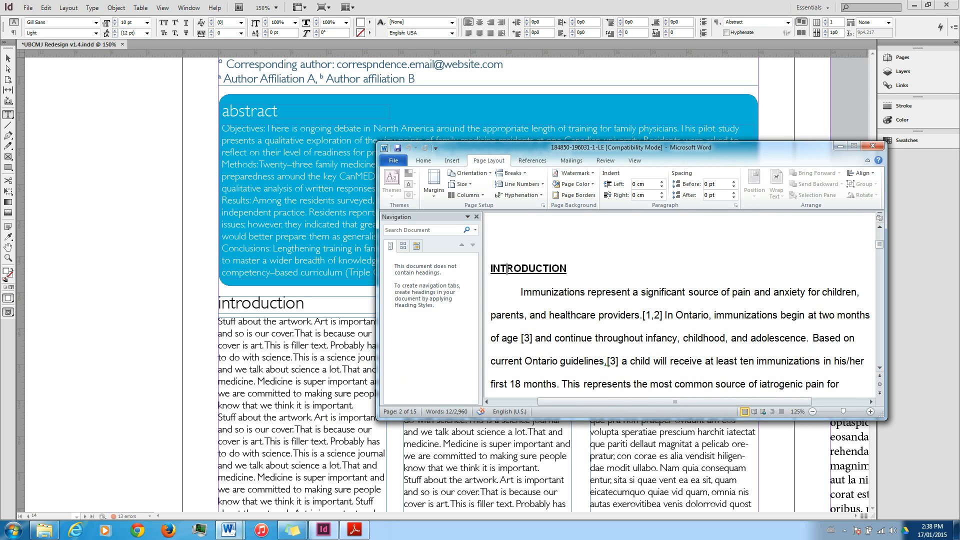
key("shift+Down")
key("shift+Down")
key("shift+Down")
key("shift+Down")
key("shift+Down")
key("shift+Down")
key("shift+Down")
key("shift+Down")
key("shift+Down")
key("shift+Down")
key("shift+Down")
key("shift+Down")
key("shift+Down")
key("shift+Down")
key("shift+Down")
key("shift+Down")
key("shift+Down")
key("shift+Down")
key("shift+Down")
key("shift+Down")
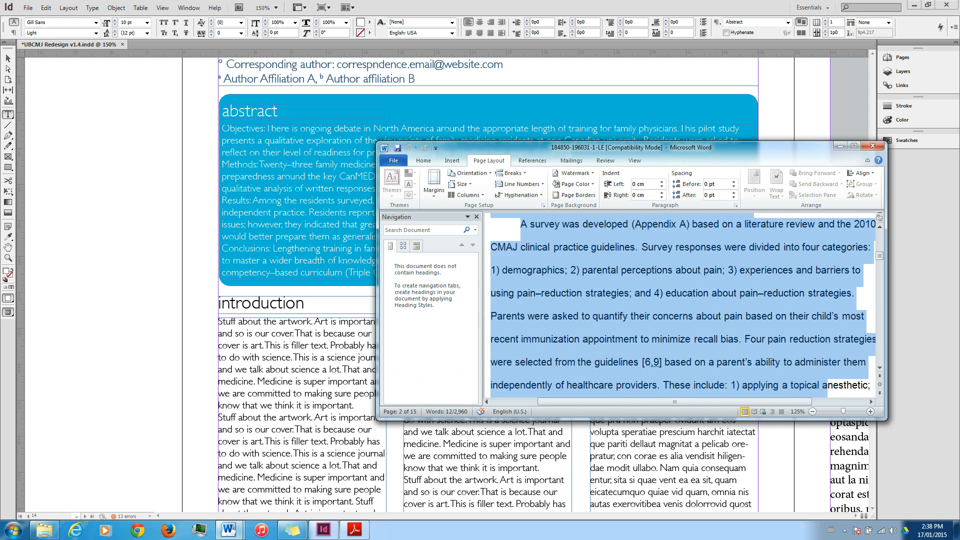
left_click_drag(700, 399, 700, 273)
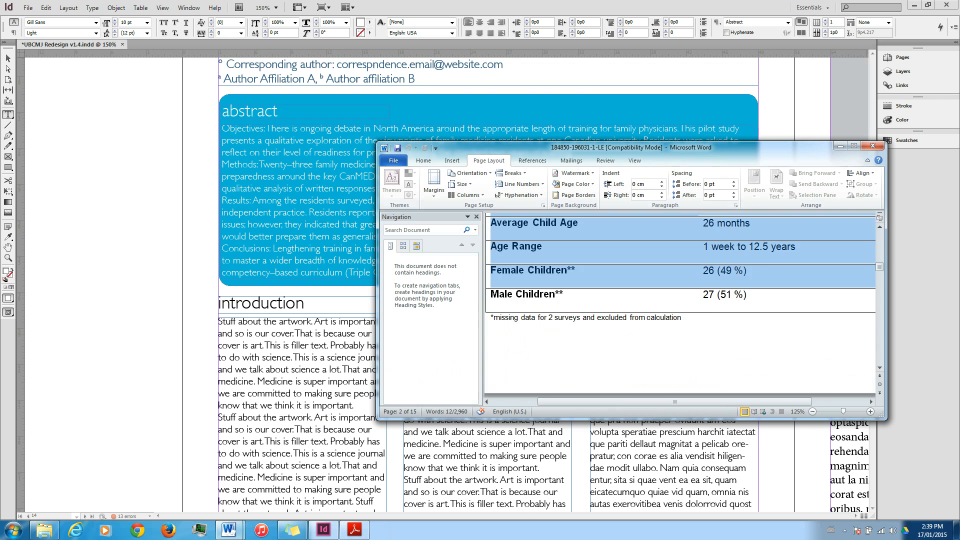
left_click(858, 137)
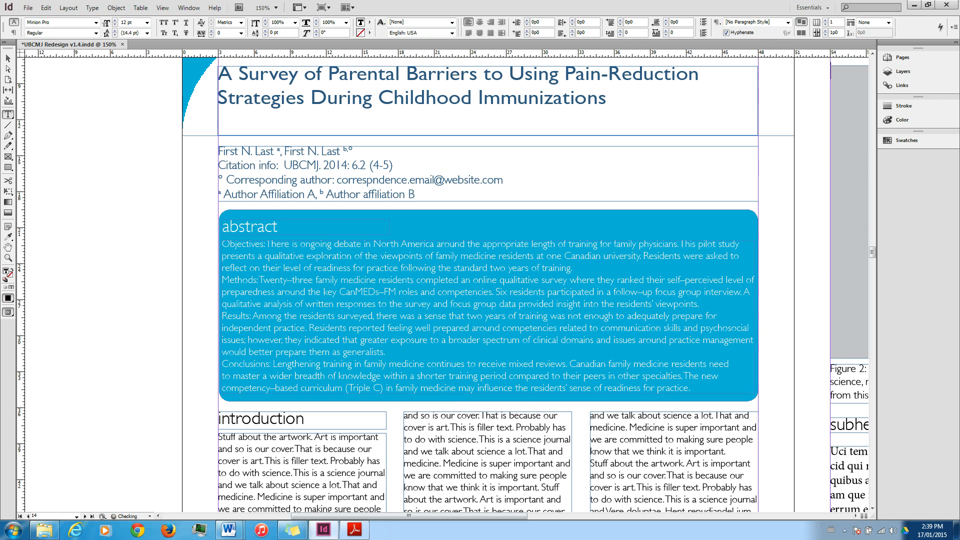
Select the Word manuscript text from the first Introduction paragraph through the Demographics paragraph above Table 1.
left_click(228, 530)
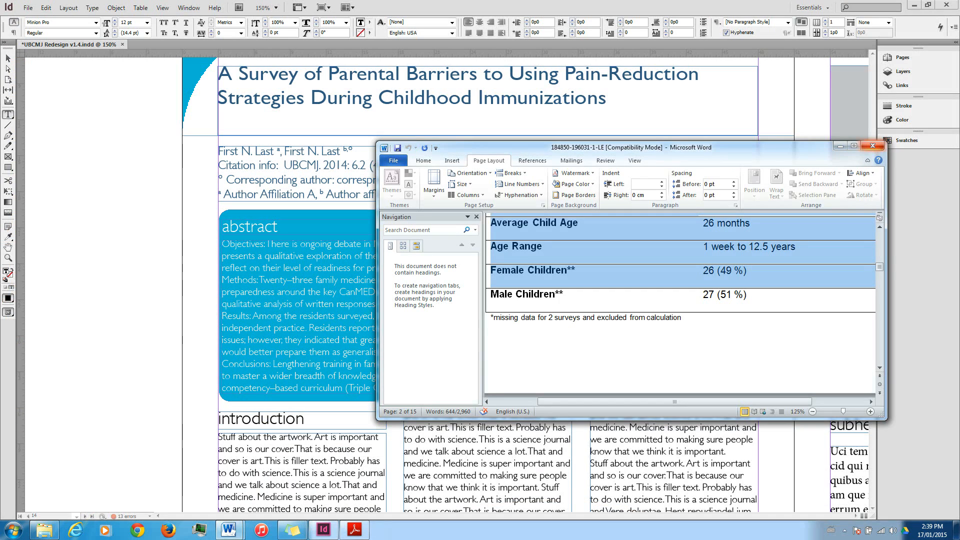
left_click(284, 475)
left_click_drag(956, 194, 956, 119)
left_click(335, 273)
triple_click(500, 393)
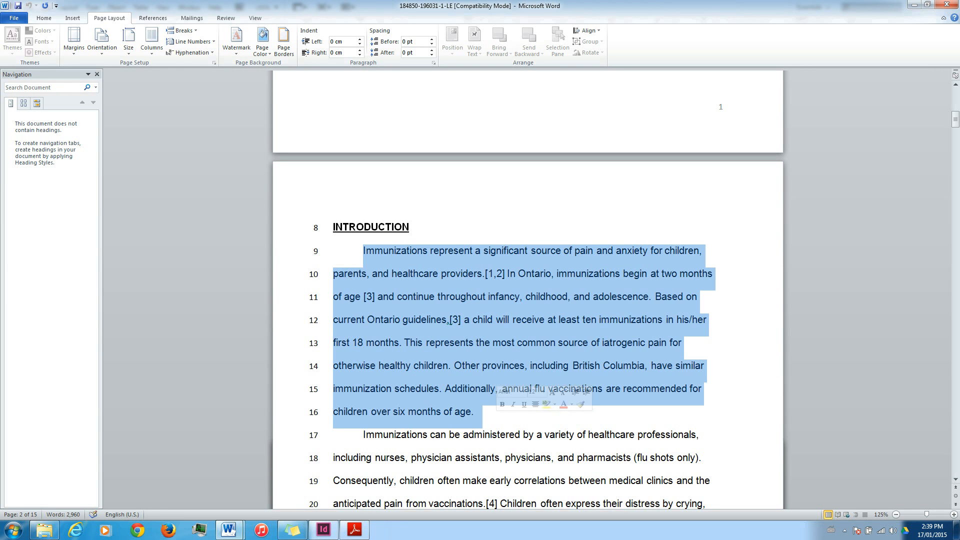
left_click_drag(364, 250, 450, 215)
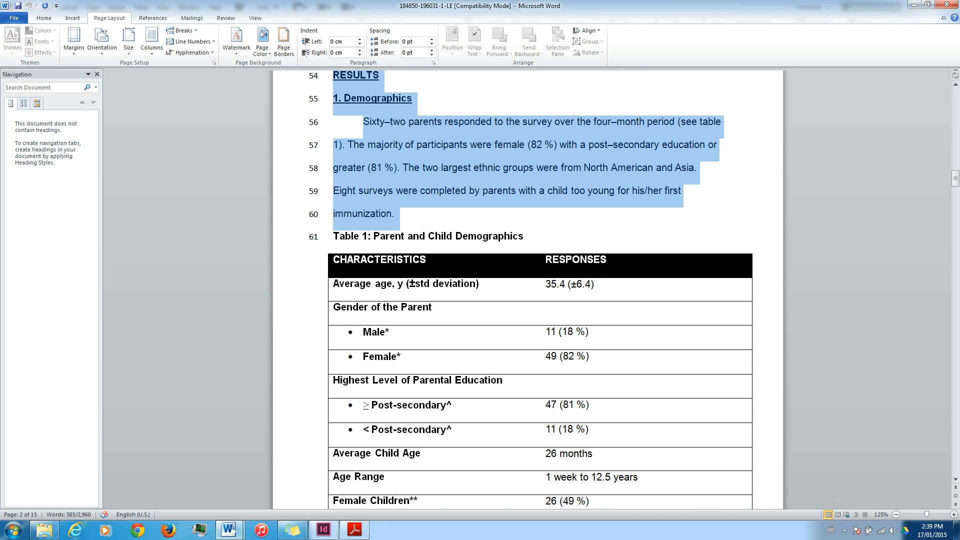
mouse_move(324, 530)
left_click(395, 213)
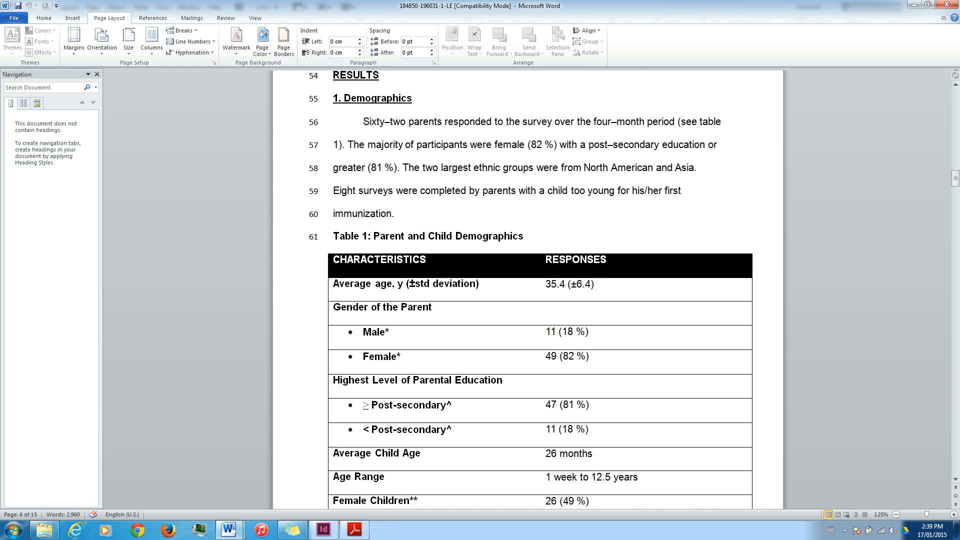
Select the manuscript text from the INTRODUCTION heading through the end of the Demographics paragraph, stopping before the Table 1 caption.
left_click_drag(955, 179, 955, 179)
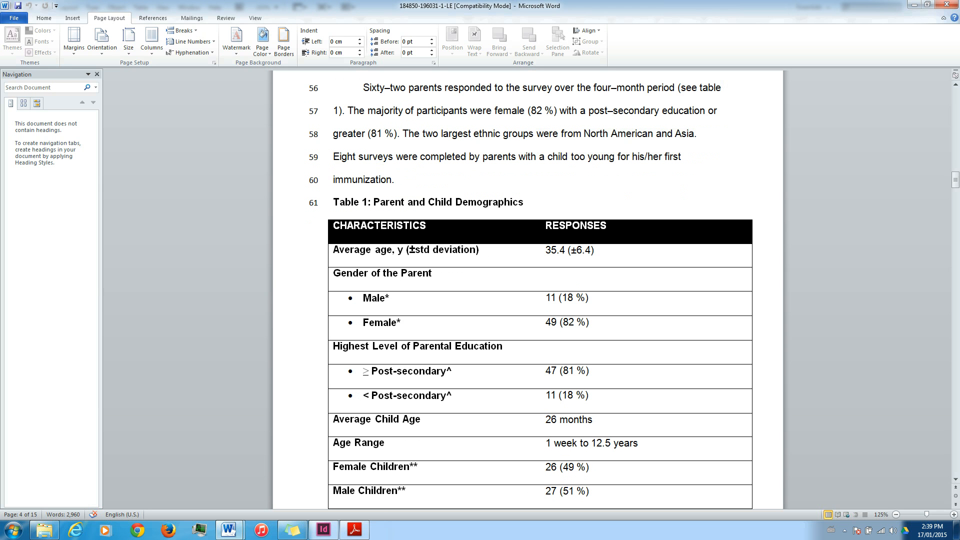
scroll(531, 291, "up", 4)
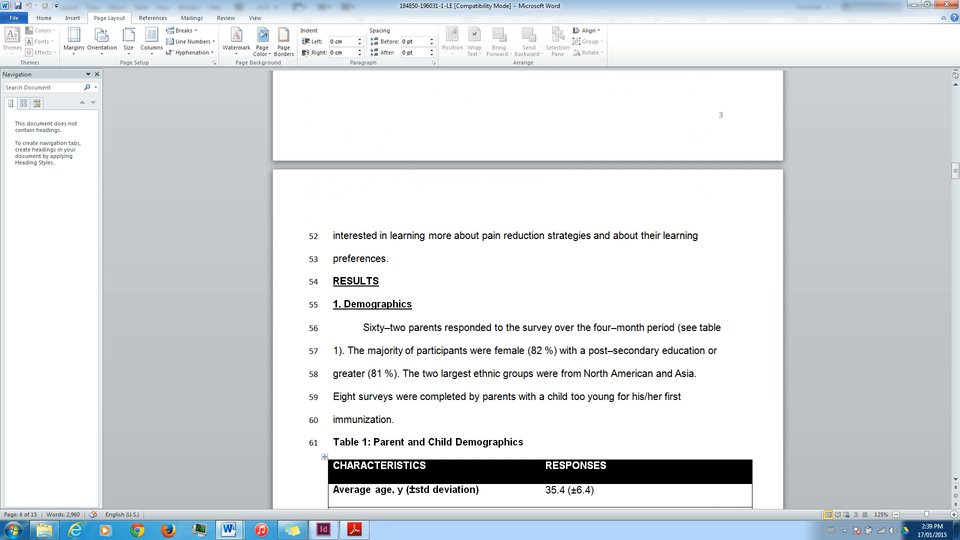
left_click(398, 420, "shift")
left_click_drag(956, 170, 955, 116)
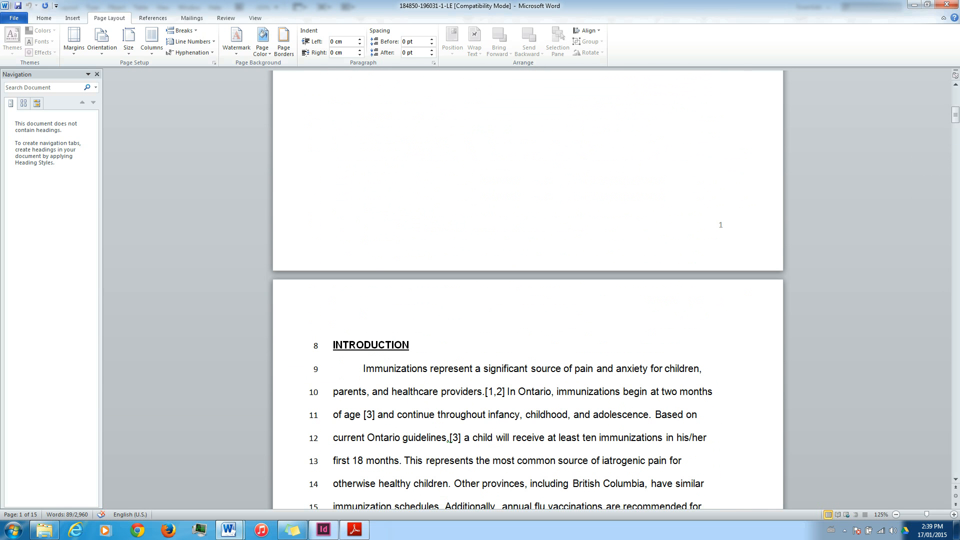
left_click(333, 346, "shift")
key("ctrl+c")
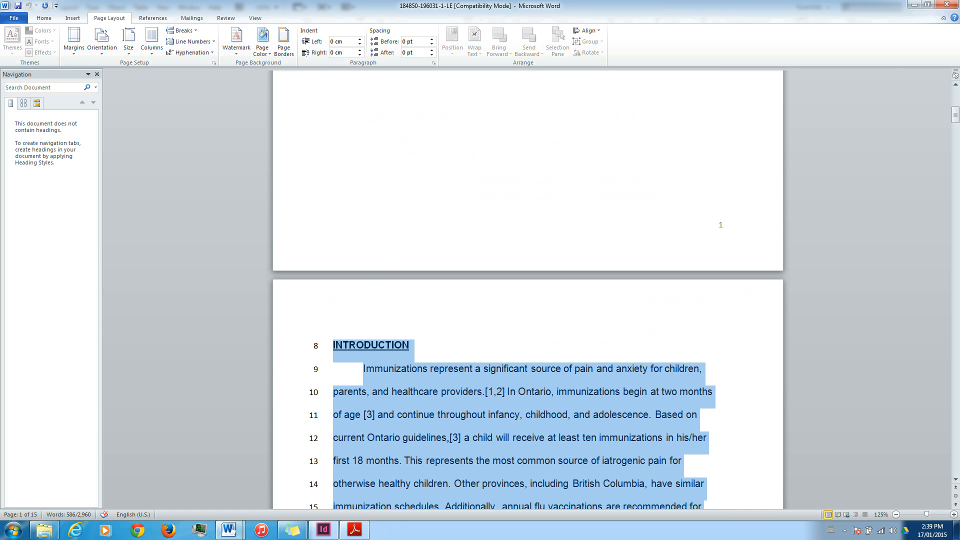
Switch to the InDesign layout and delete all the filler text in the three linked columns of the introduction.
left_click(324, 530)
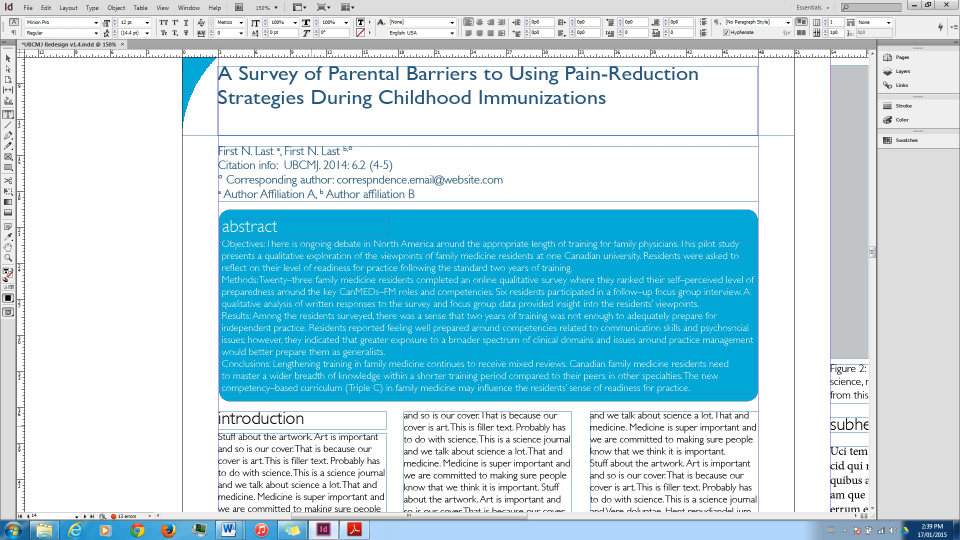
key("ctrl+a")
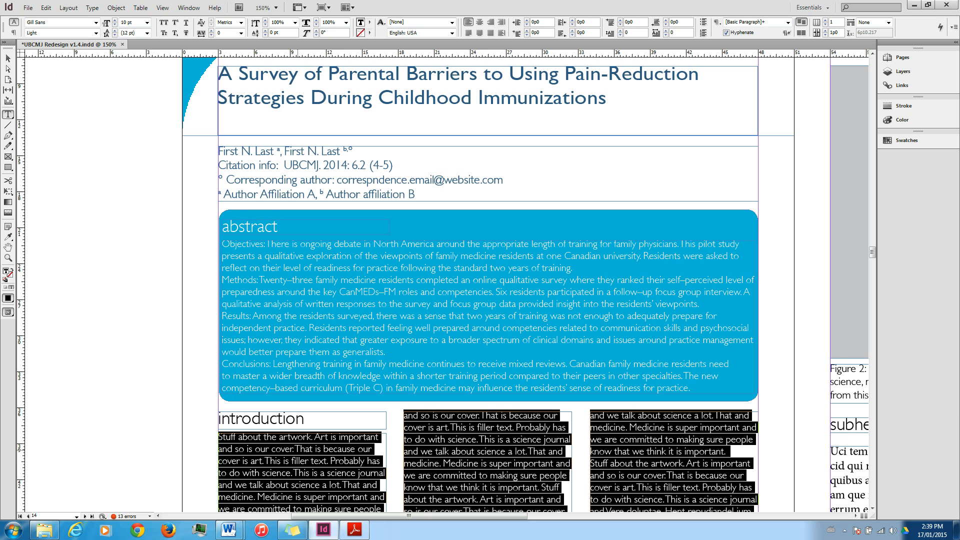
scroll(488, 280, "down", 2)
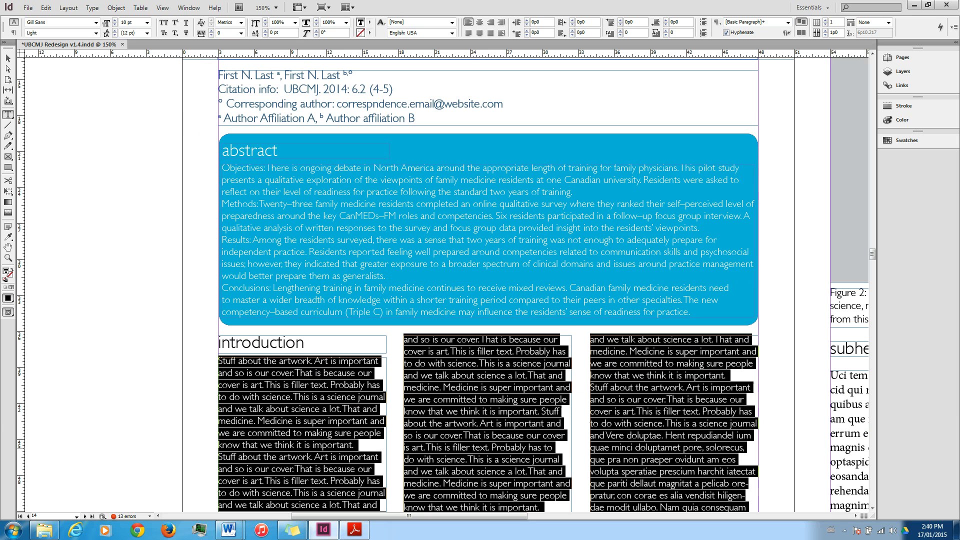
scroll(488, 285, "down", 4)
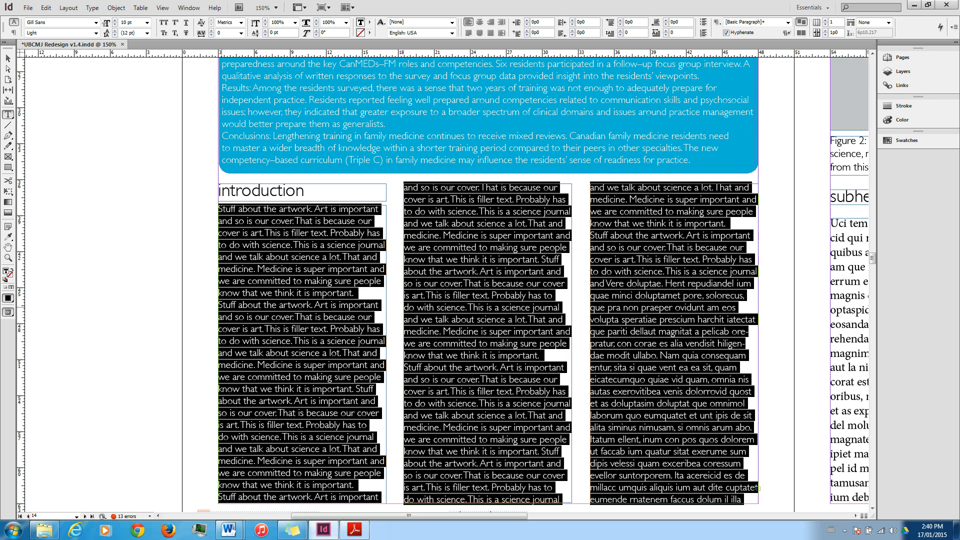
key("BackSpace")
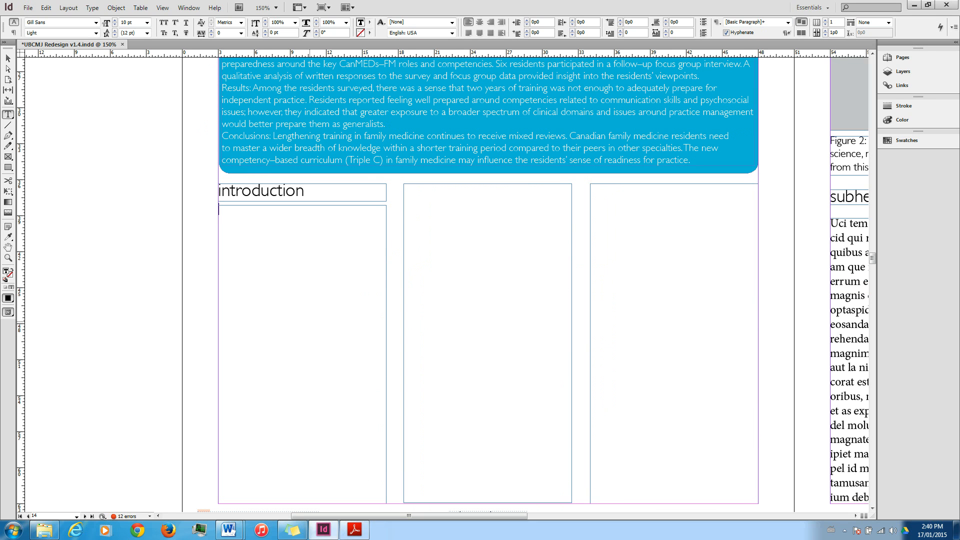
Paste the copied manuscript text into the empty body frame beneath the introduction heading.
right_click(261, 257)
left_click(246, 229)
right_click(245, 228)
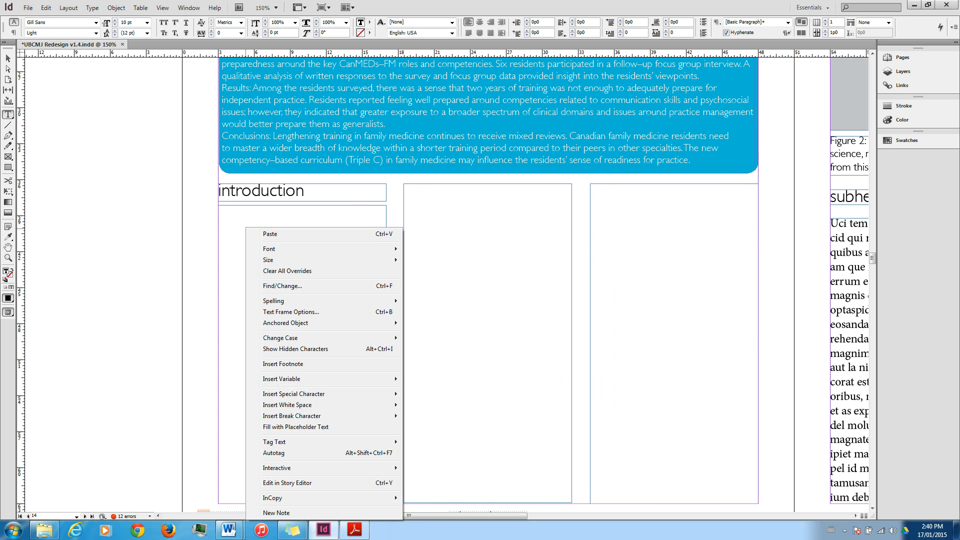
left_click(255, 234)
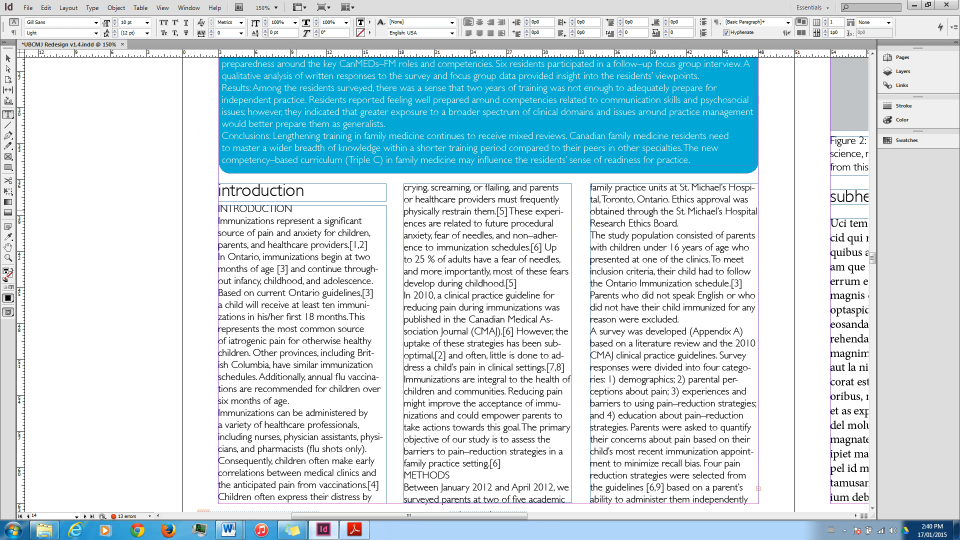
Remove the duplicate INTRODUCTION line and its blank line from the start of the pasted body text.
double_click(255, 208)
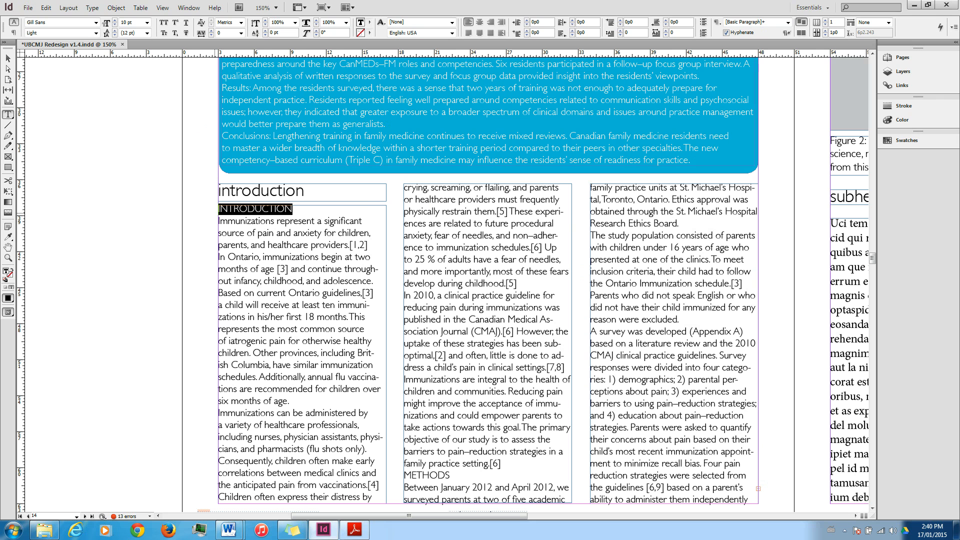
key("Delete")
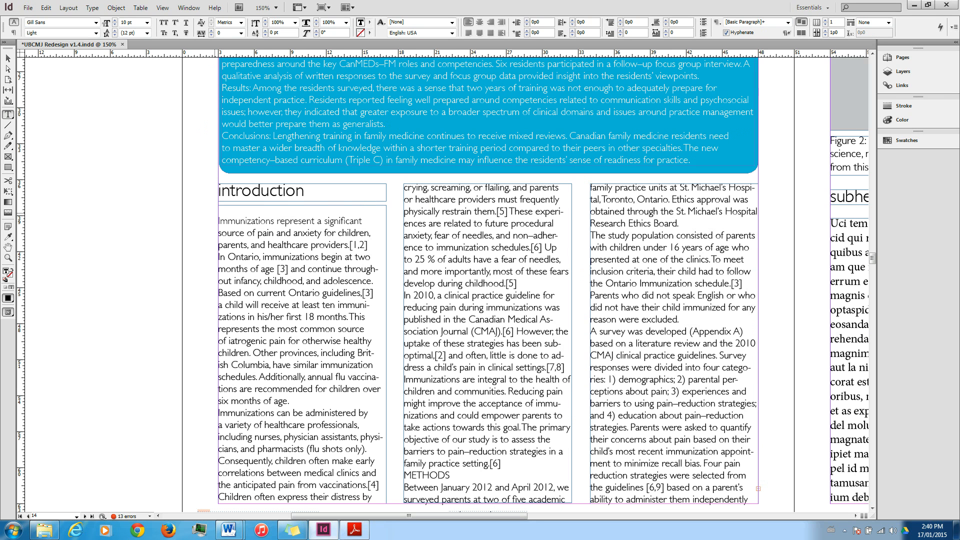
key("Delete")
left_click(312, 192)
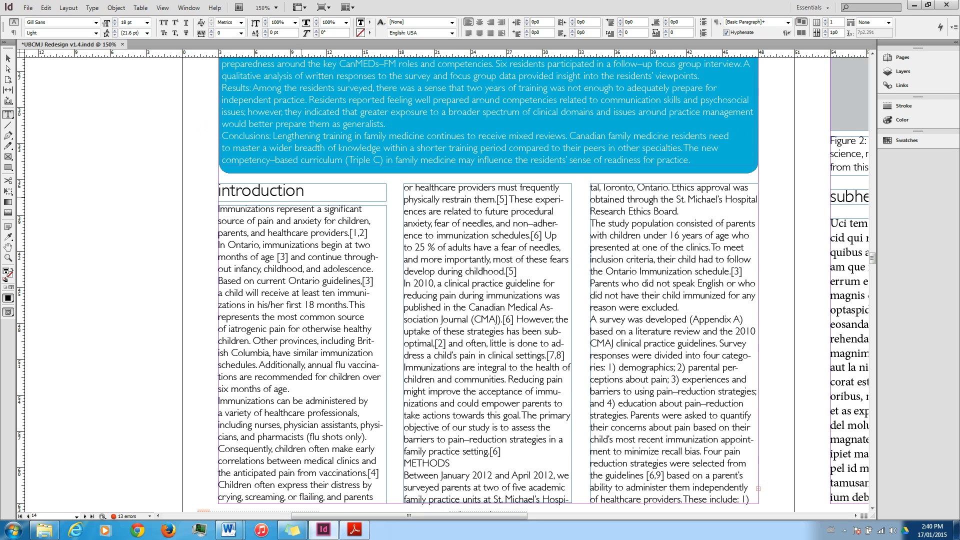
Widen the gap between the introduction heading frame and the body text frame beneath it with the Gap tool.
left_click_drag(410, 516, 453, 516)
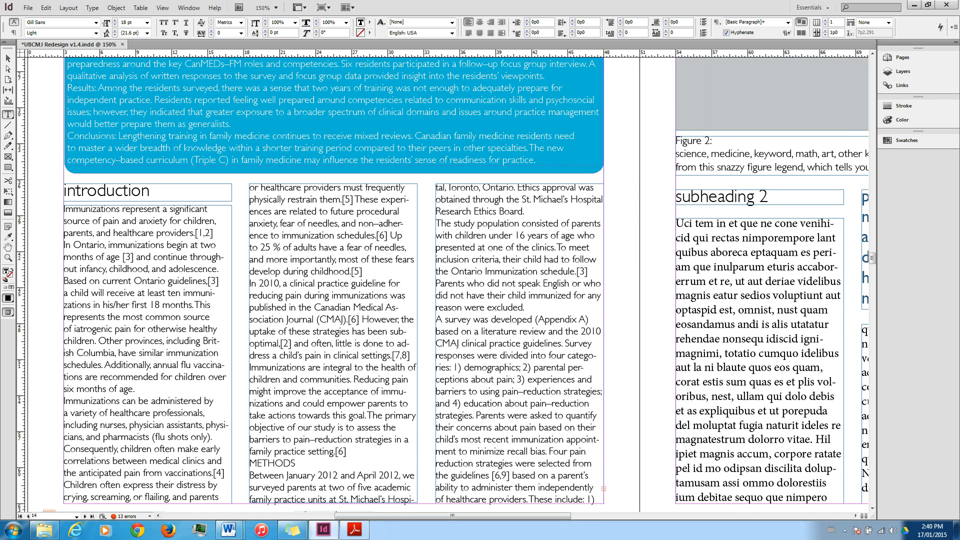
left_click(8, 59)
left_click(145, 225)
left_click_drag(148, 205, 147, 216)
key("u")
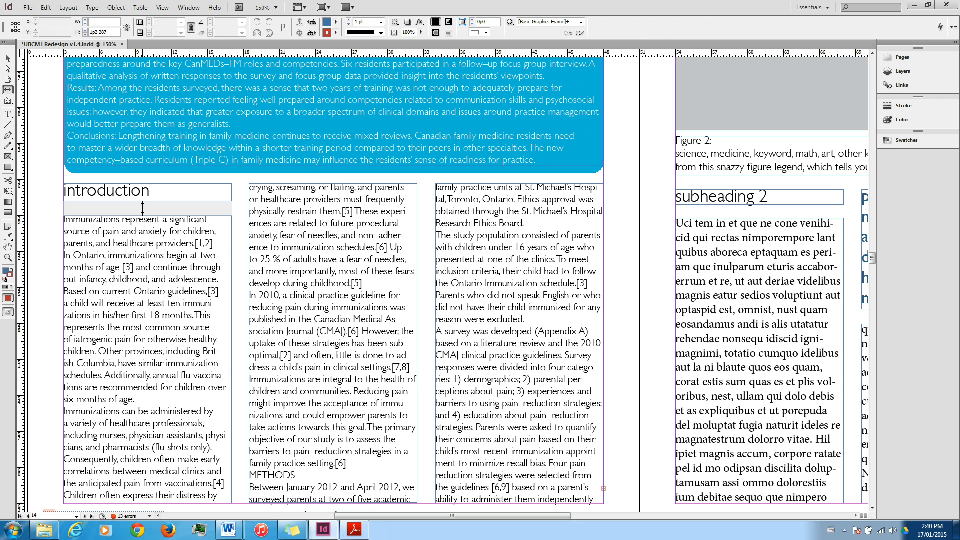
Nudge the first-column body frame up slightly and extend its lower edge back to the bottom margin.
left_click(8, 59)
left_click(194, 327)
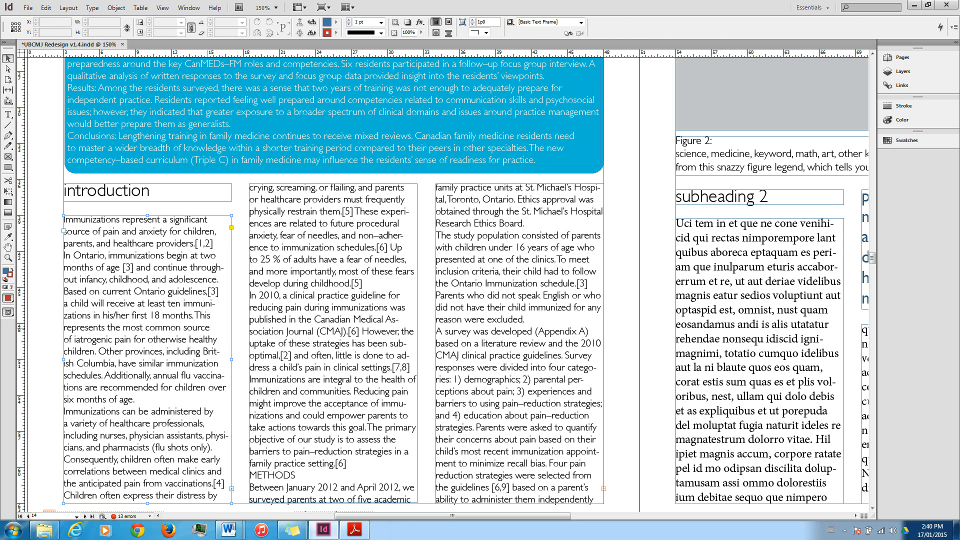
key("Up")
key("Up")
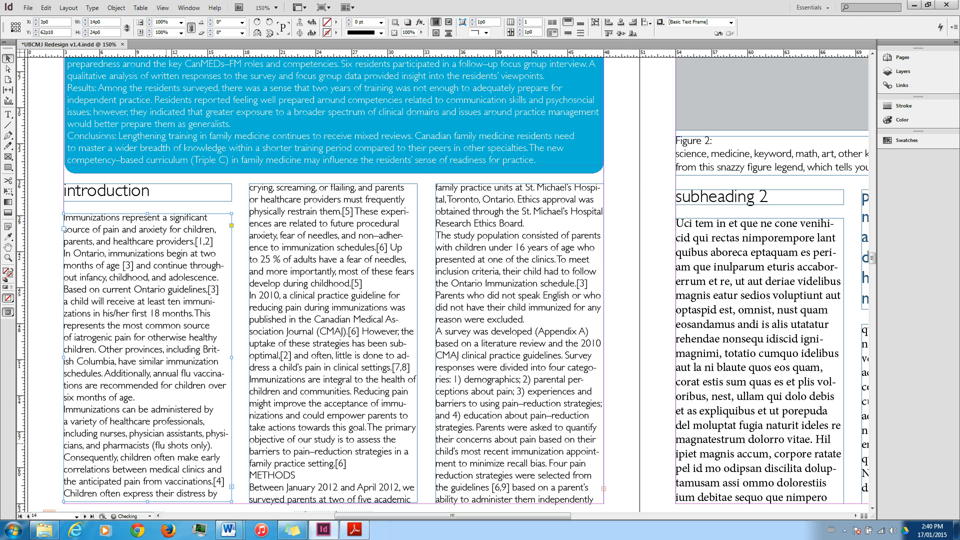
left_click_drag(147, 502, 150, 503)
Replace the bracketed [1,2] citation after "healthcare providers." with a superscript 1,2.
key("t")
left_click(216, 243)
key("Left")
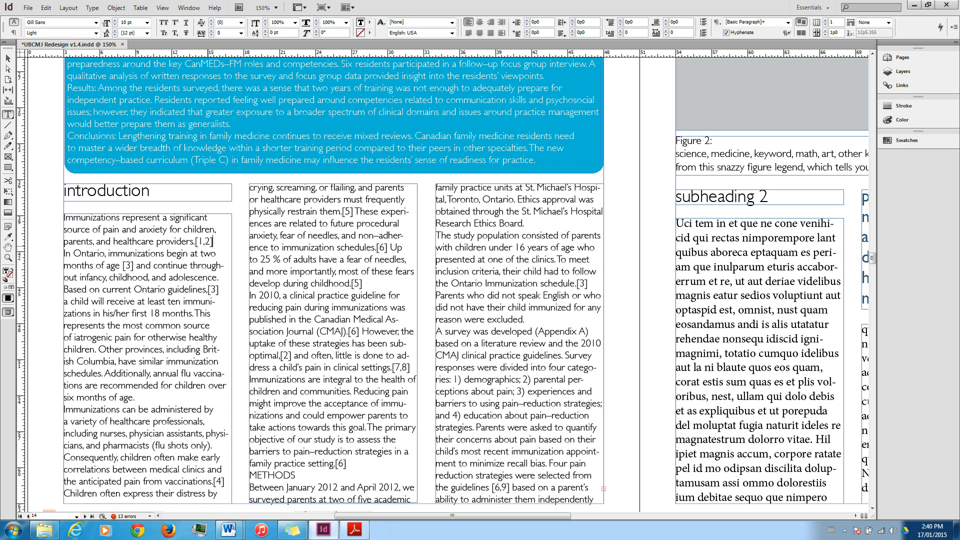
left_click_drag(216, 242, 196, 242)
key("BackSpace")
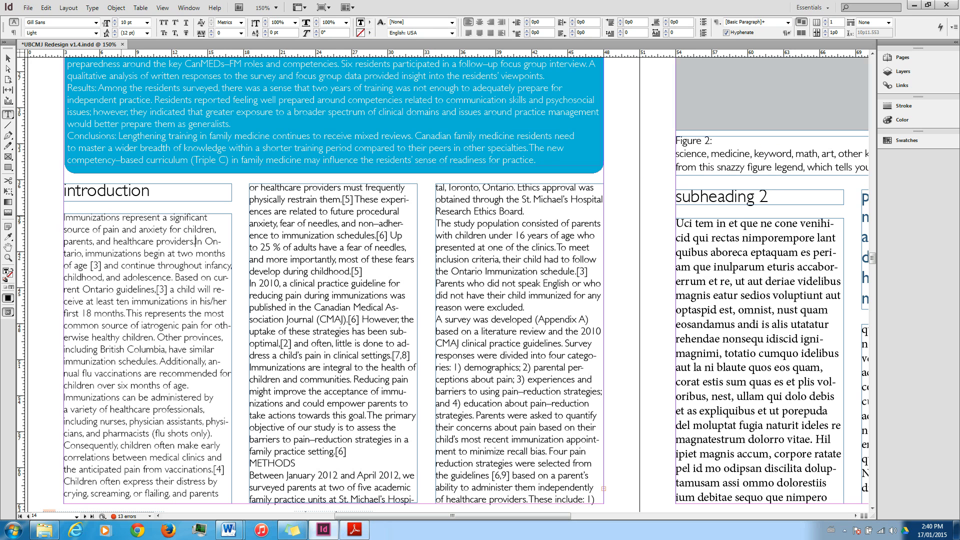
left_click(175, 22)
type("1,2")
Replace the bracketed [3] citation after "two months of age" with a superscript 3.
left_click(102, 266)
key("Left")
left_click_drag(104, 266, 90, 265)
key("BackSpace")
key("Down")
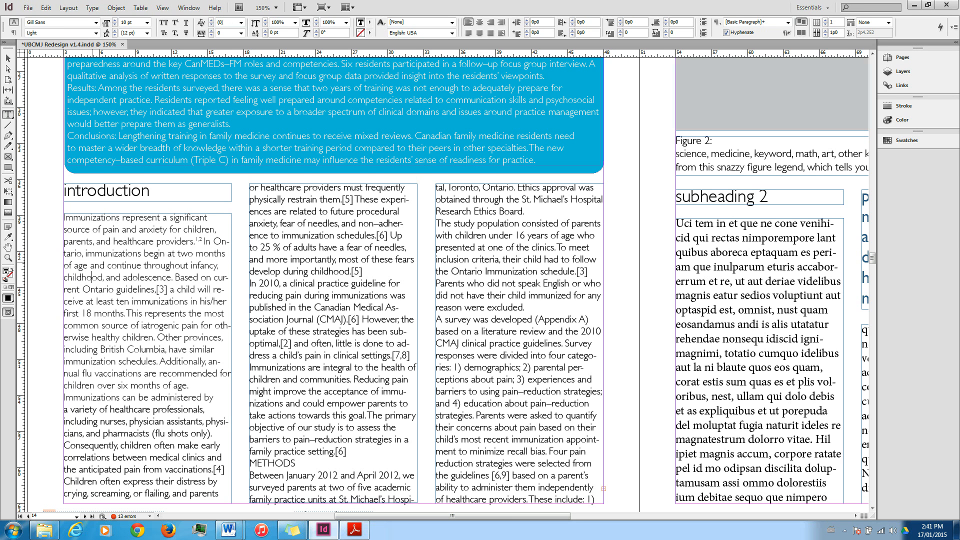
key("Up")
key("ctrl+shift+equal")
type("3")
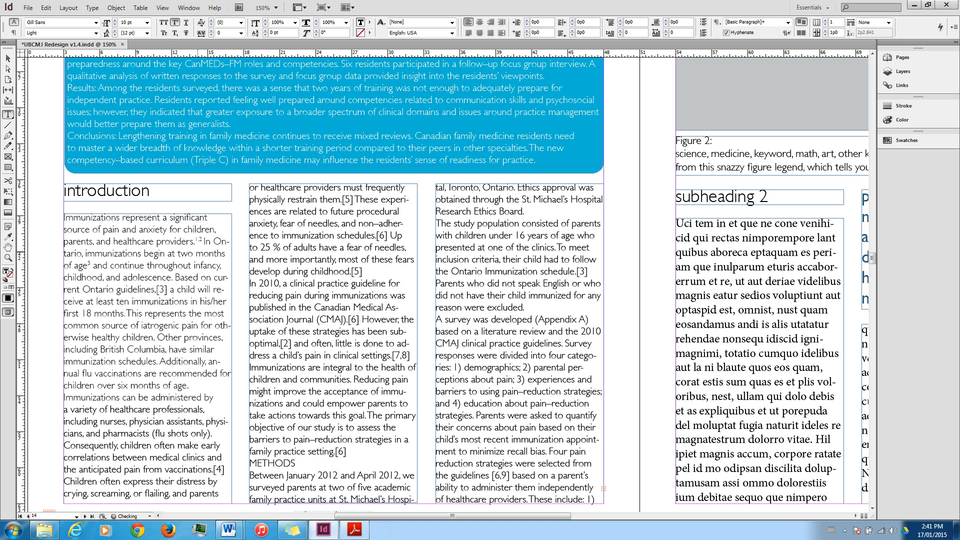
Delete all the filler text in the linked body frames under "subheading 2" on the facing page.
left_click(151, 280)
left_click_drag(434, 516, 491, 516)
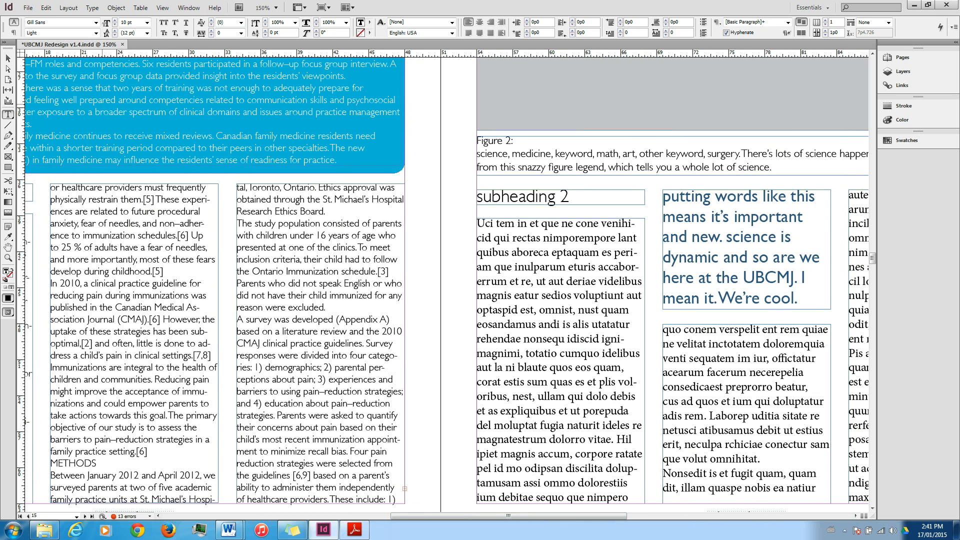
left_click(551, 267)
key("ctrl+a")
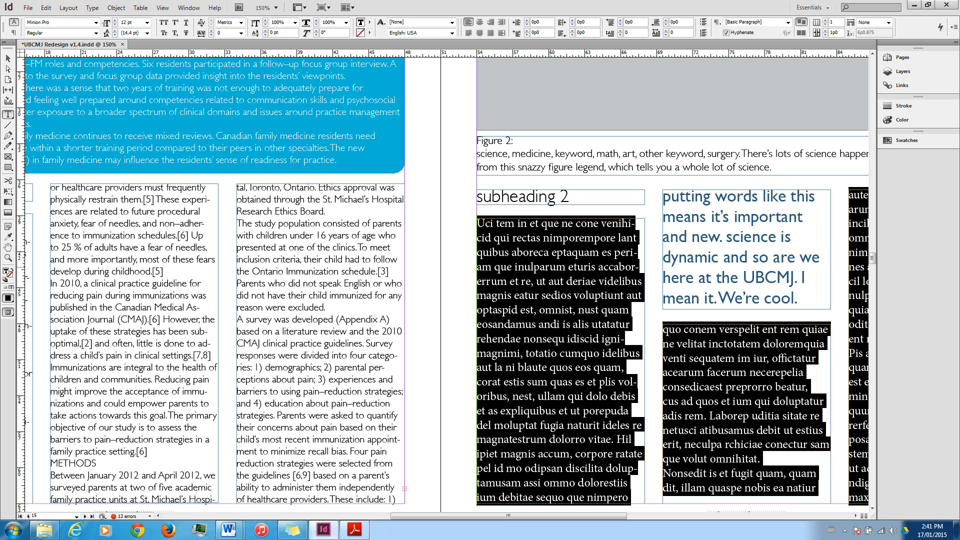
key("BackSpace")
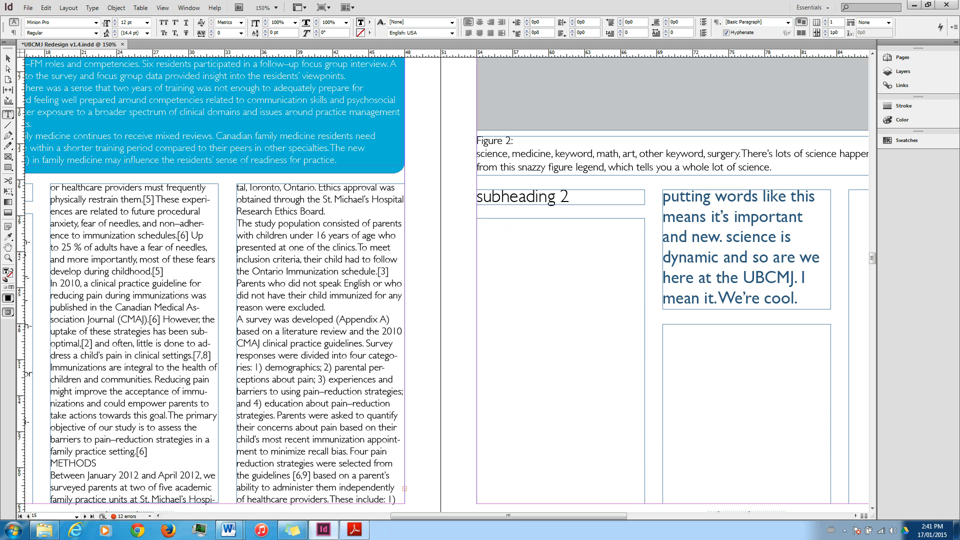
Thread the overset text from the introduction's third column into the empty first-column frame on the facing page.
key("Escape")
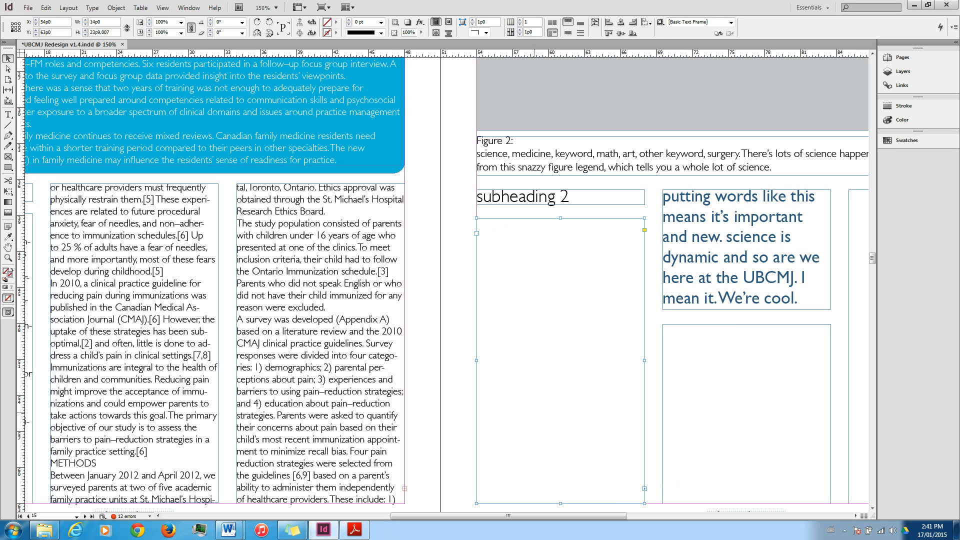
left_click(405, 489)
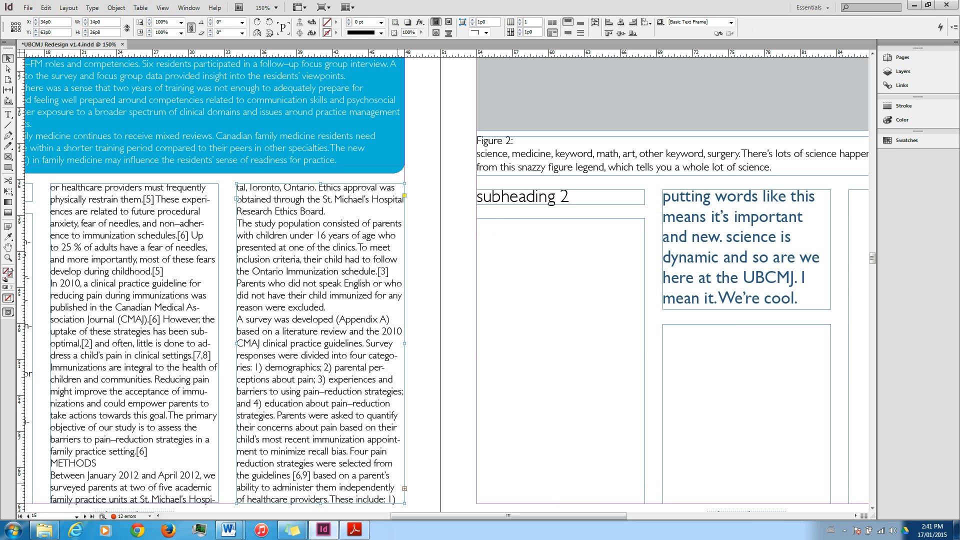
left_click(405, 489)
left_click(488, 233)
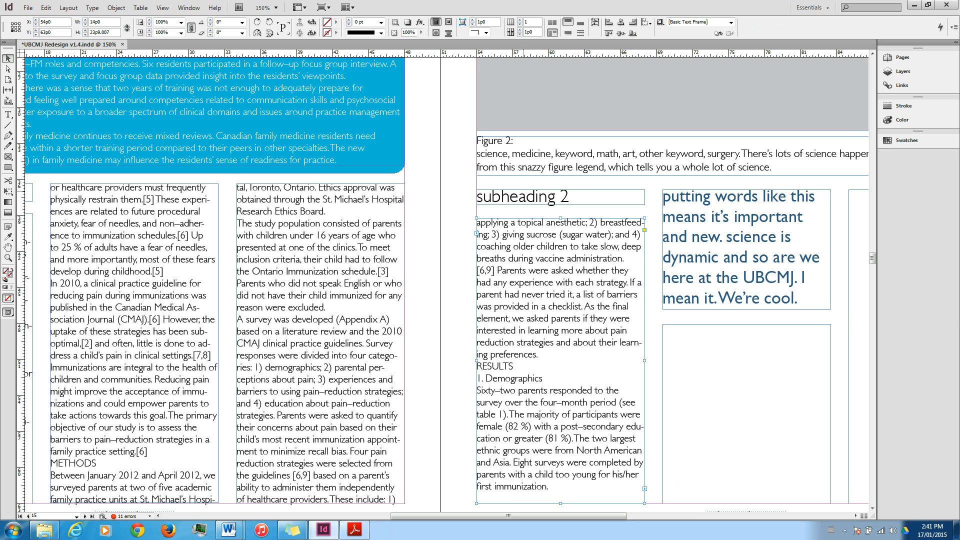
Delete the "subheading 2" frame and extend the body frame beneath it up into the freed space.
left_click(549, 197)
key("Delete")
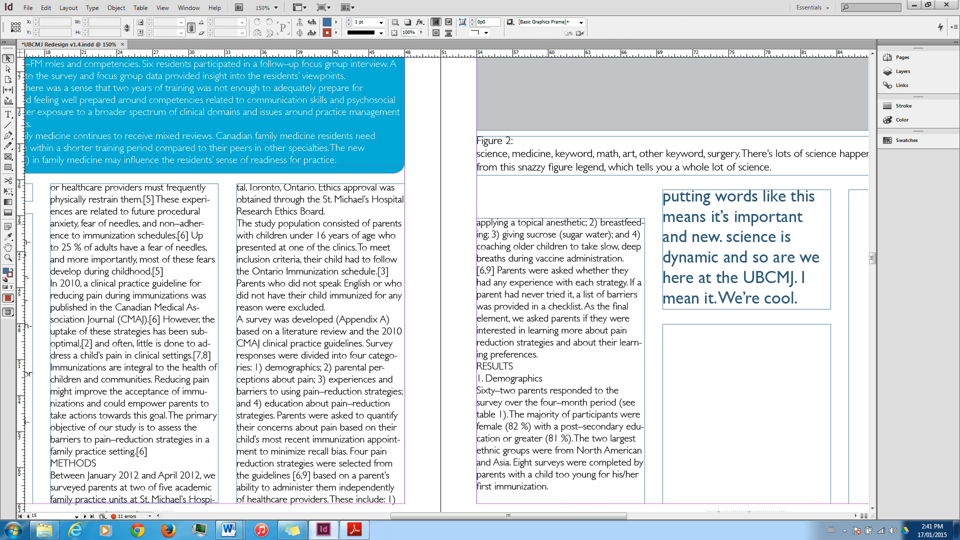
key("ctrl+z")
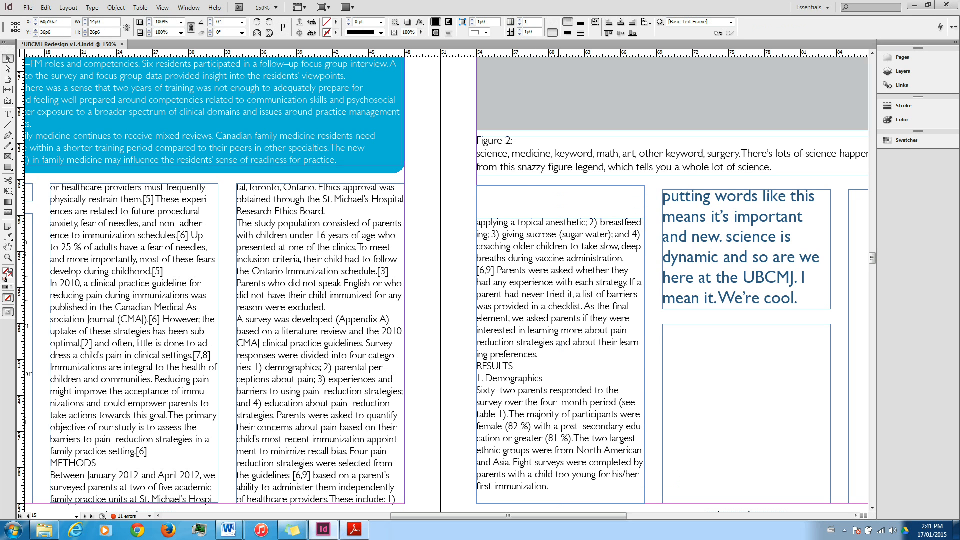
key("ctrl+z")
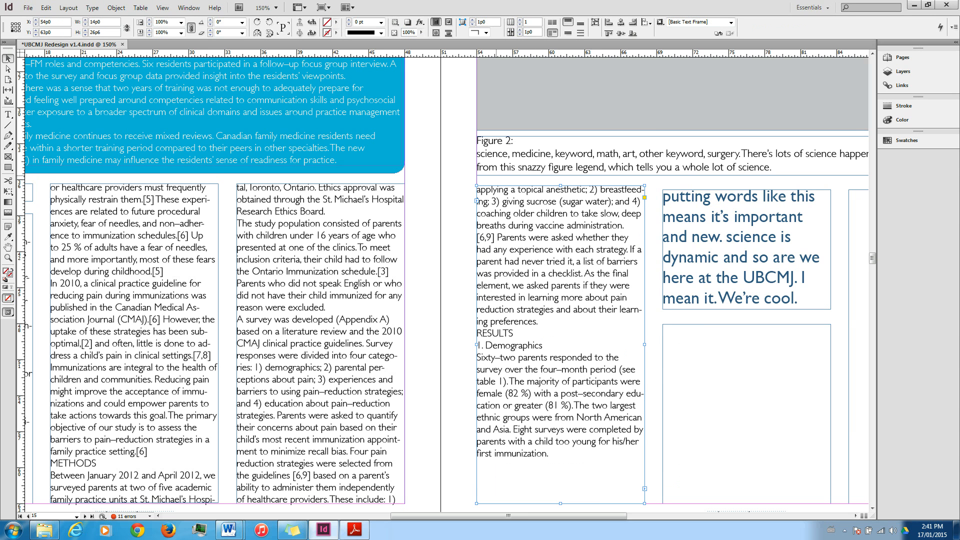
Shorten the facing page's first-column frame to end after "learning preferences." so the RESULTS section flows into the second column.
key("t")
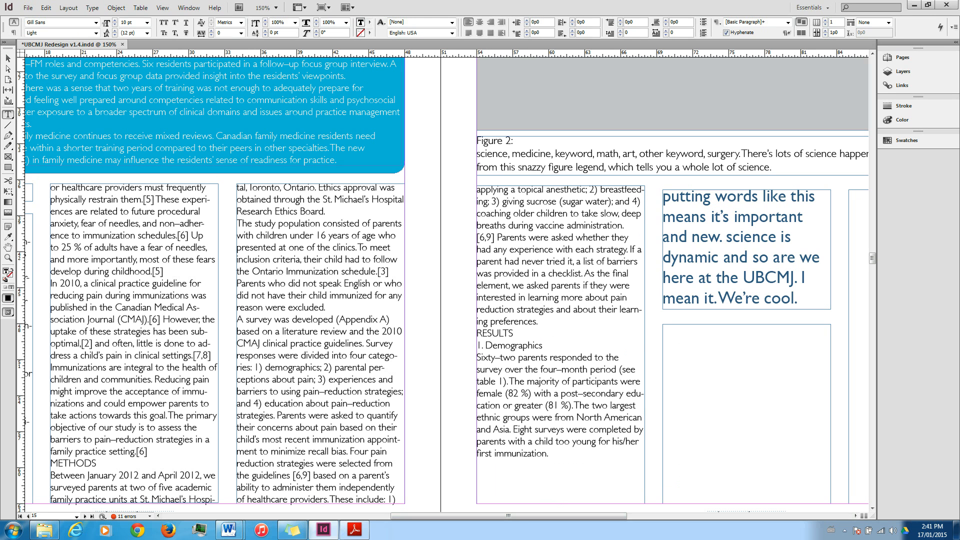
key("Escape")
left_click_drag(561, 503, 561, 328)
left_click(704, 328)
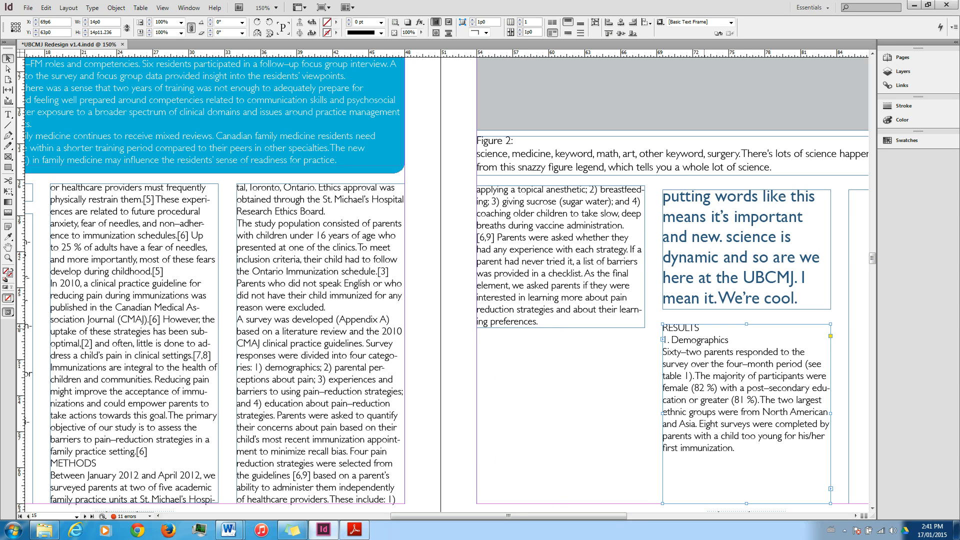
Draw a column-wide text frame below the shortened first-column text and copy the RESULTS heading into it.
double_click(700, 340)
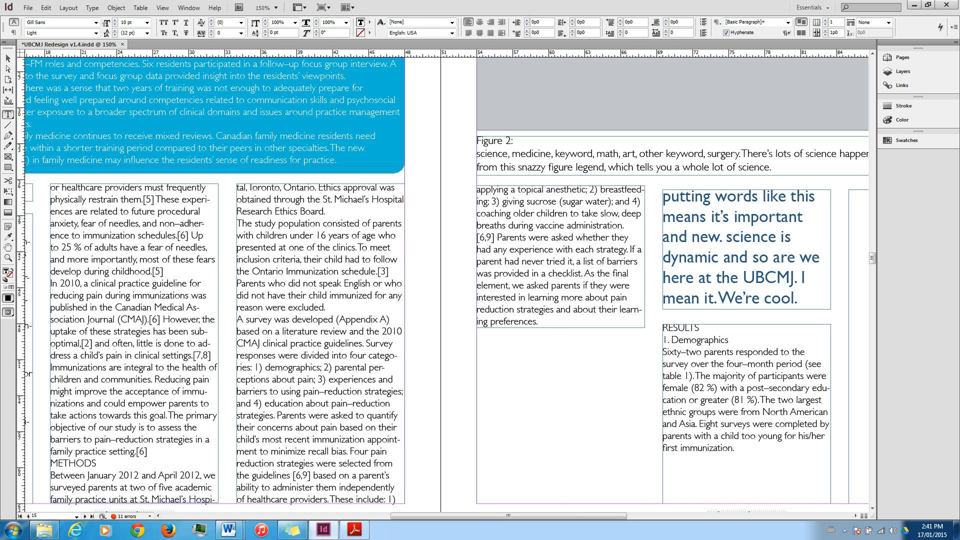
left_click_drag(477, 336, 644, 350)
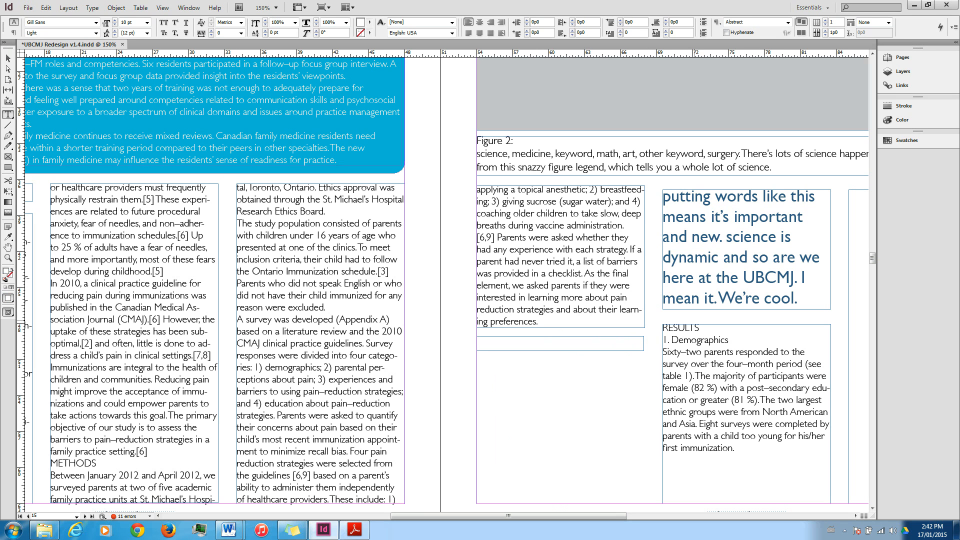
left_click_drag(700, 331, 607, 330)
key("ctrl+c")
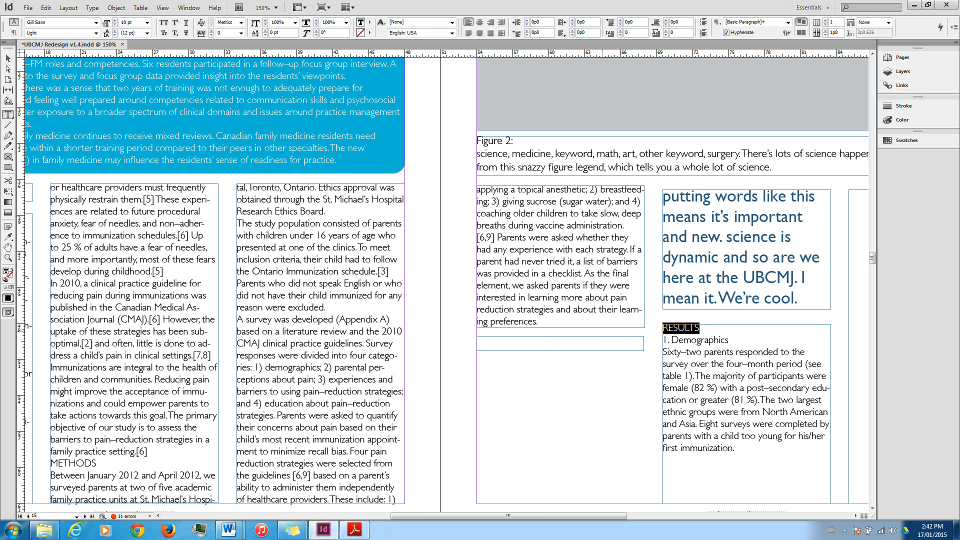
key("ctrl+shift+a")
key("ctrl+v")
Apply the Subheading paragraph style to the RESULTS text in the new heading frame and keep that text selected.
key("ctrl+a")
left_click(788, 22)
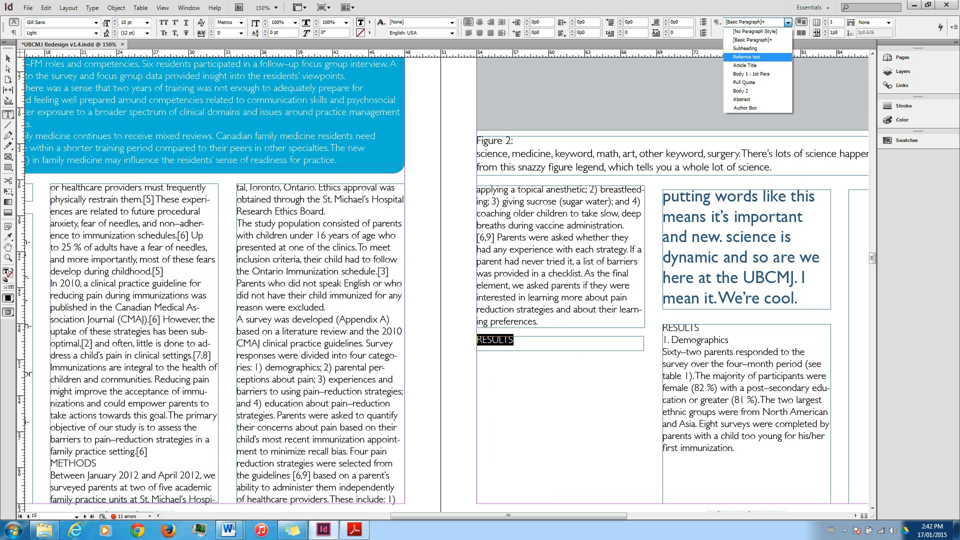
key("Return")
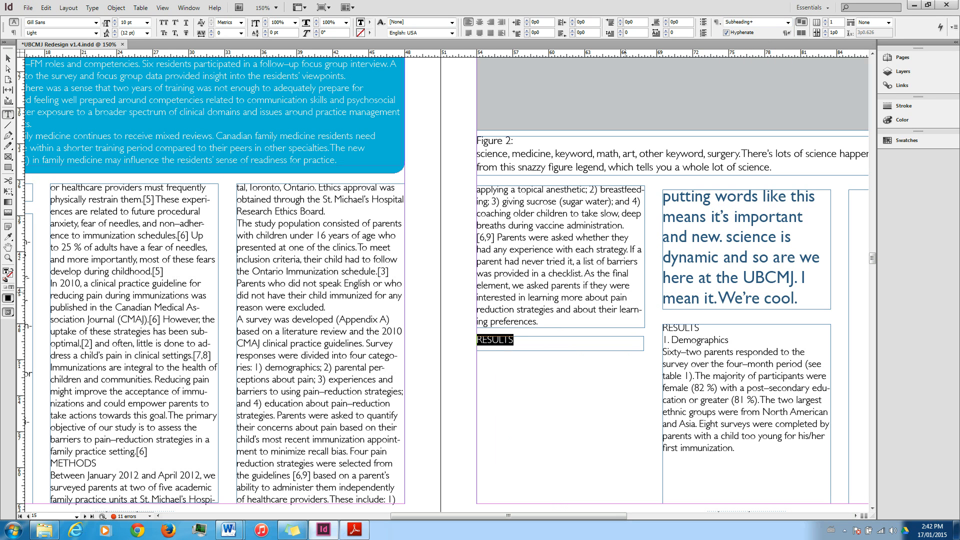
left_click(550, 347)
left_click_drag(510, 516, 536, 515)
key("ctrl+a")
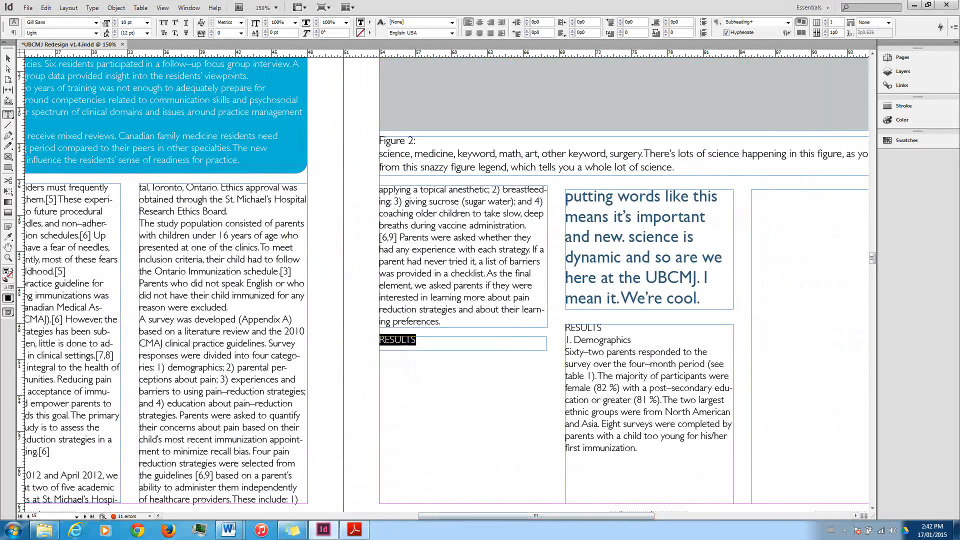
Retype the section heading in lowercase as "results" and reapply the Subheading paragraph style to it.
type("results")
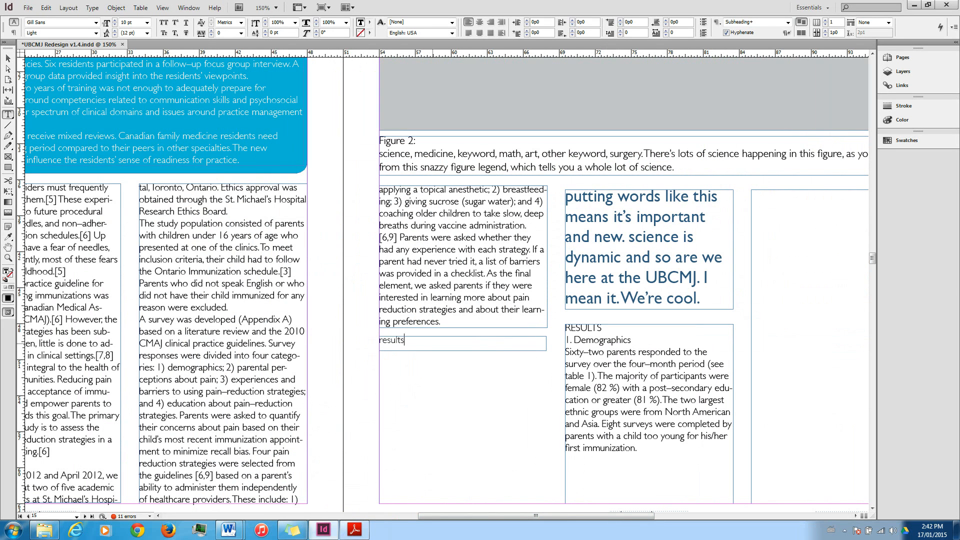
key("ctrl+a")
left_click(789, 22)
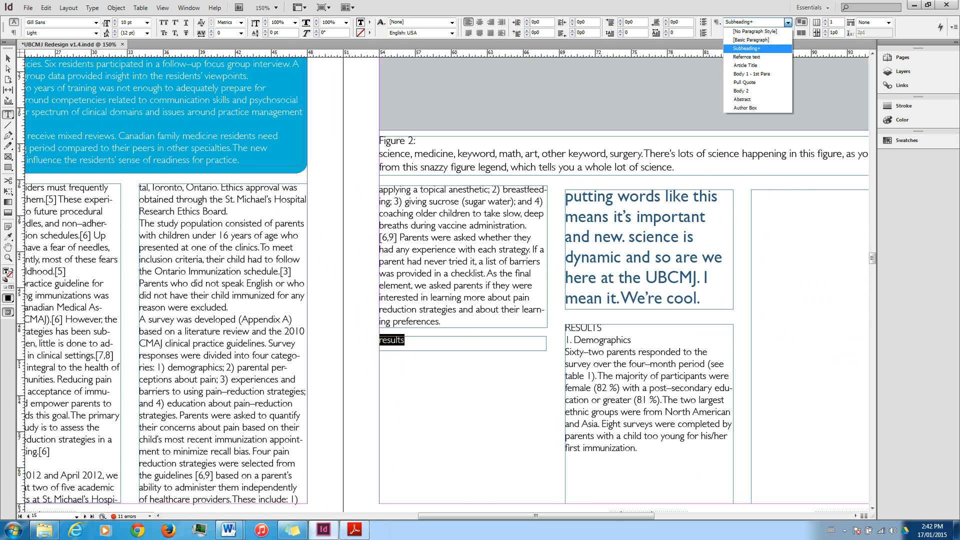
left_click(751, 58)
left_click(424, 344)
Delete the word RESULTS from the start of the second-column body frame.
left_click(584, 403)
left_click_drag(602, 328, 565, 329)
key("BackSpace")
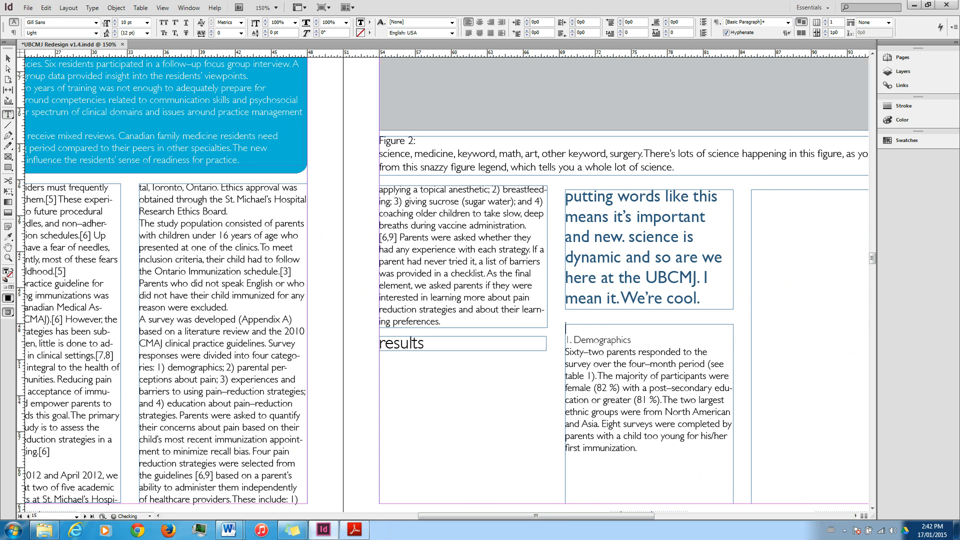
key("Escape")
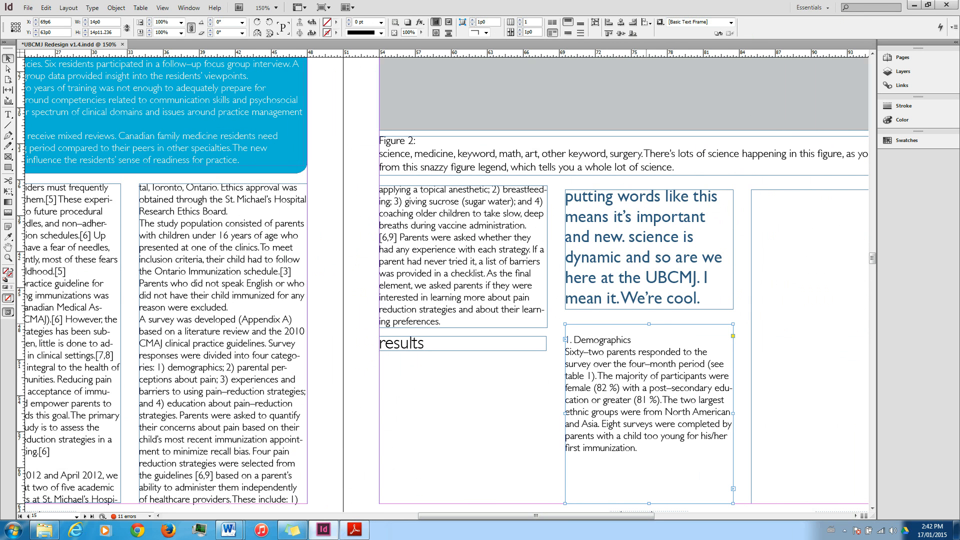
Lower the top edge of the Demographics body frame slightly and move the frame beneath the results heading in the first column.
left_click_drag(649, 324, 650, 335)
left_click_drag(649, 450, 463, 477)
scroll(462, 400, "down", 2)
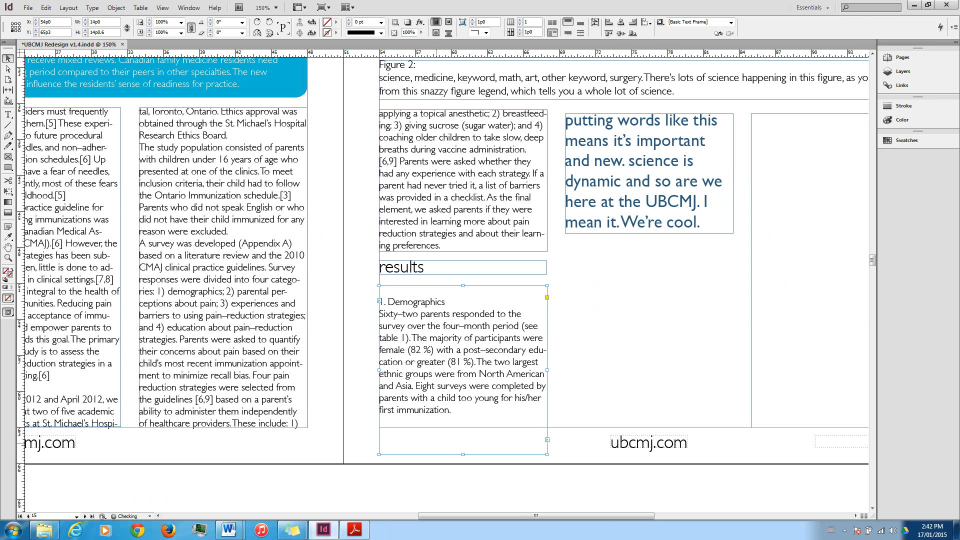
Apply the Refernce text paragraph style to the Demographics body text below the results heading.
key("t")
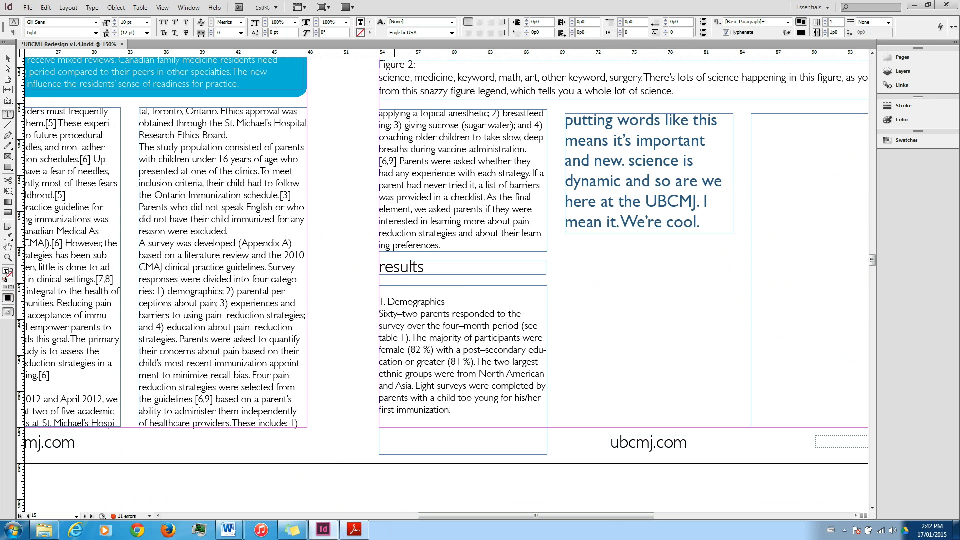
left_click(380, 302)
mouse_move(229, 530)
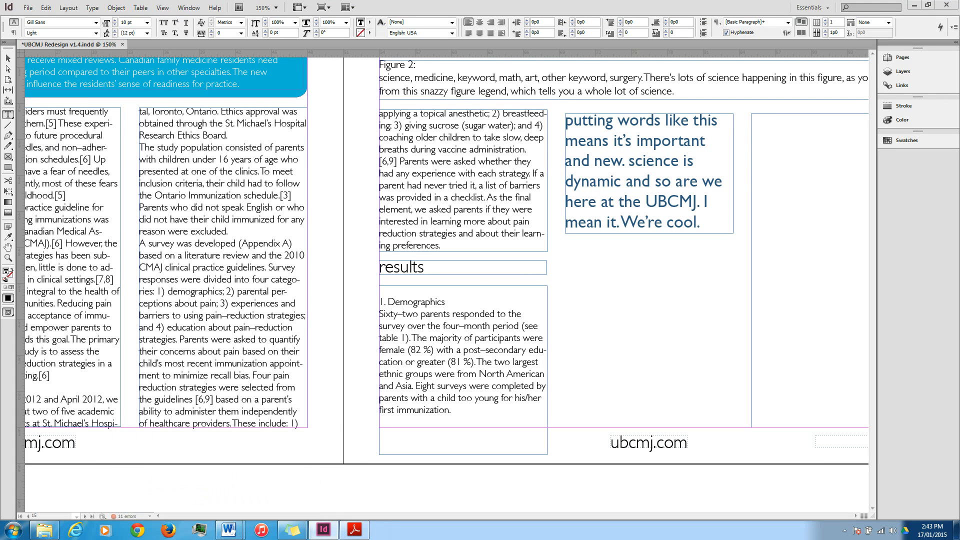
left_click(380, 302)
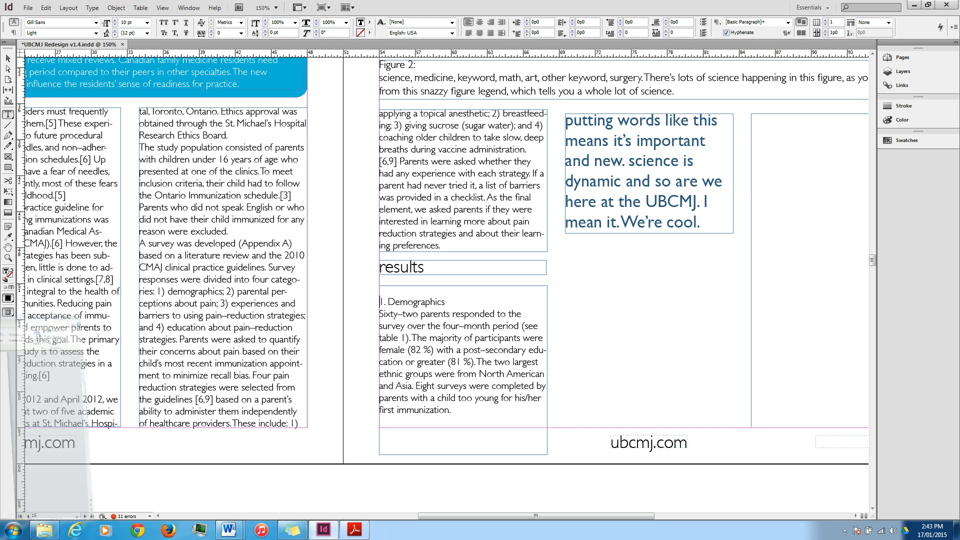
triple_click(433, 336)
left_click(432, 337)
left_click(442, 374)
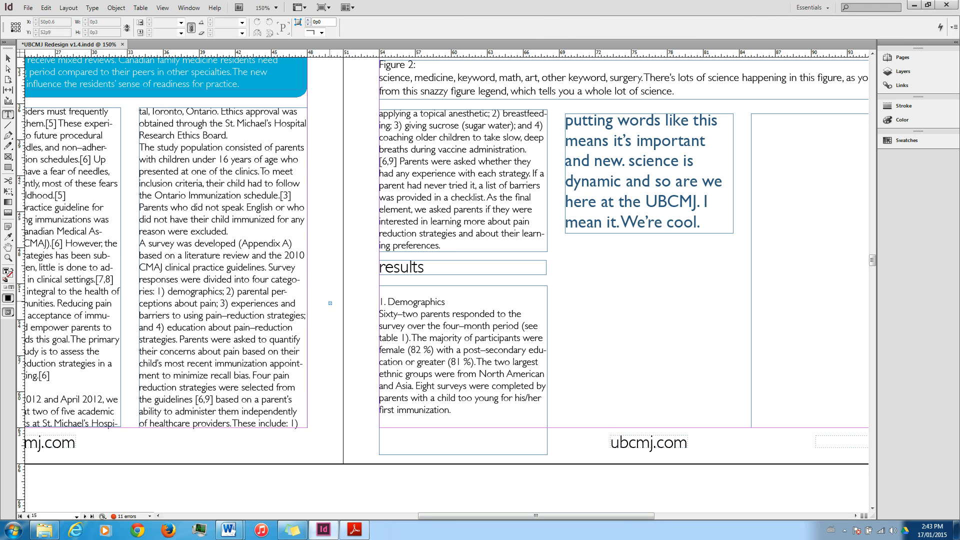
key("ctrl+a")
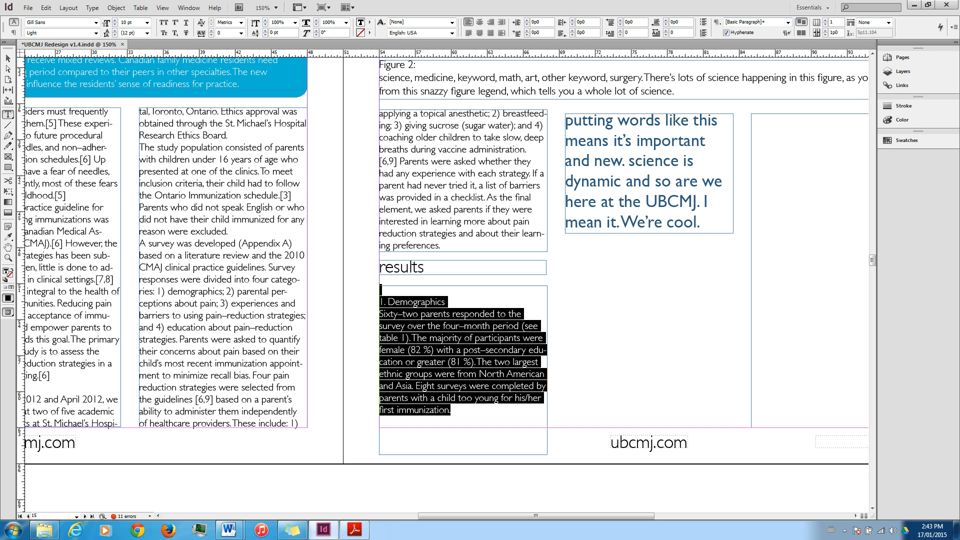
left_click(788, 22)
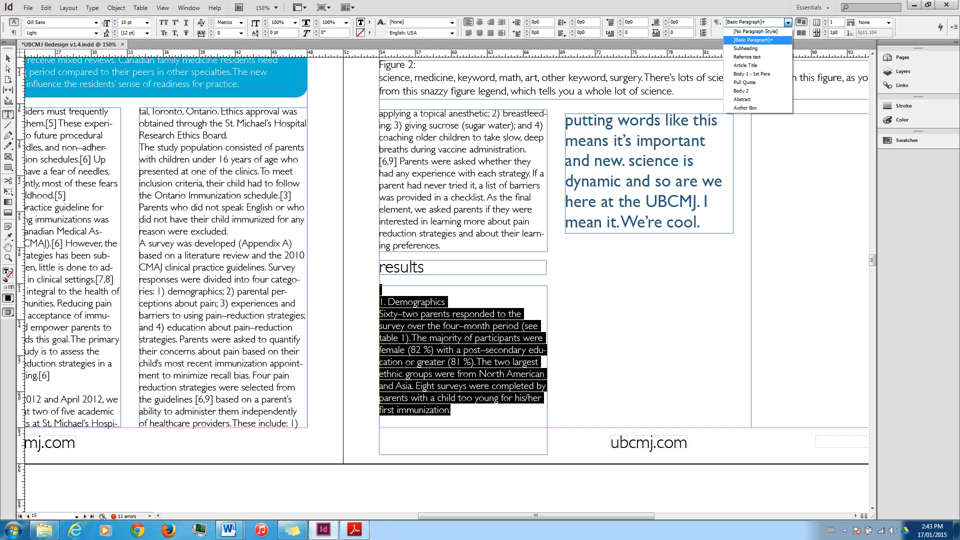
left_click(747, 56)
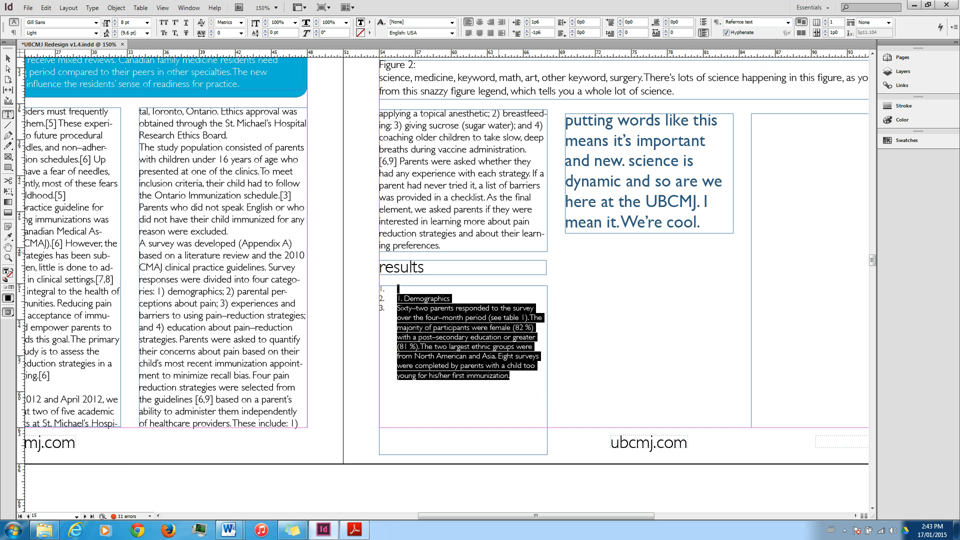
left_click(511, 376)
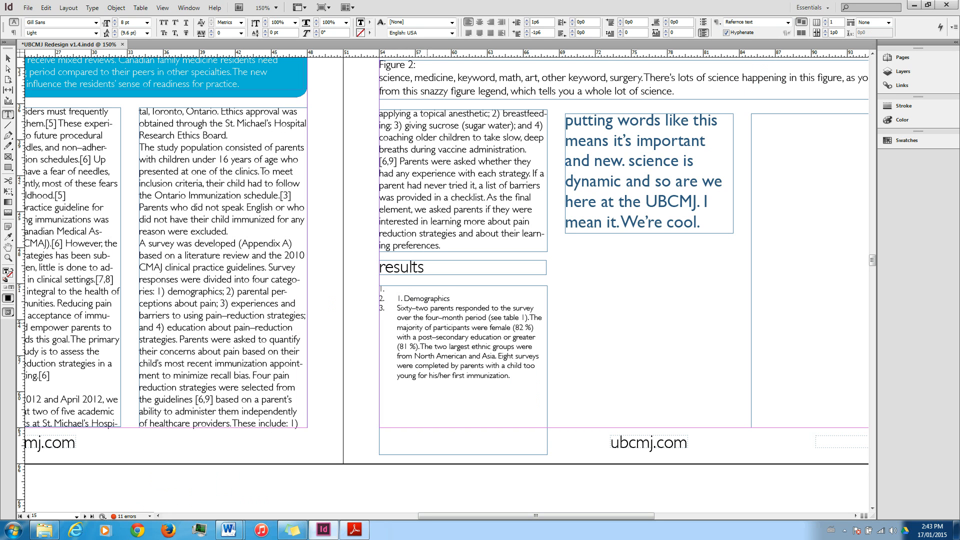
Select the entire threaded body story starting under the introduction heading and apply the Body 2 paragraph style to it.
left_click_drag(497, 516, 406, 516)
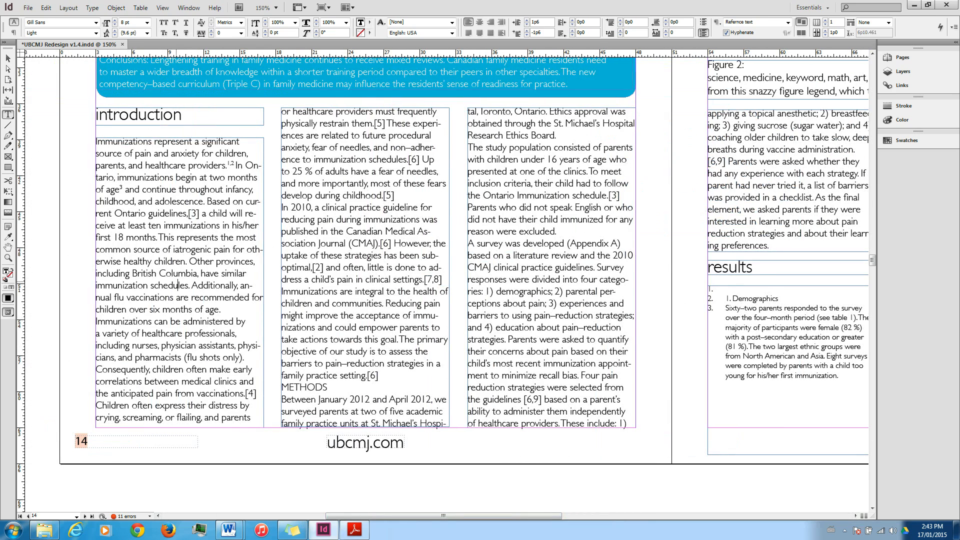
key("ctrl+a")
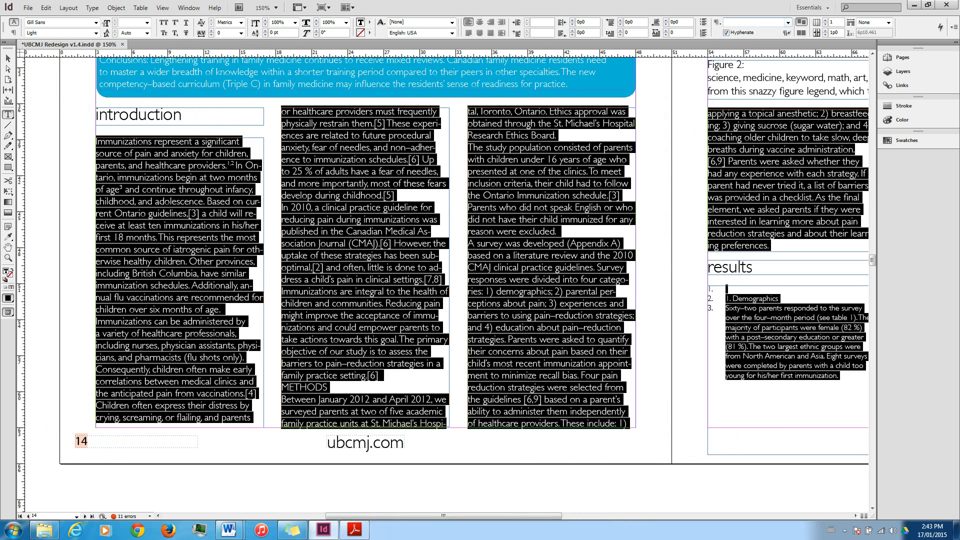
left_click(788, 22)
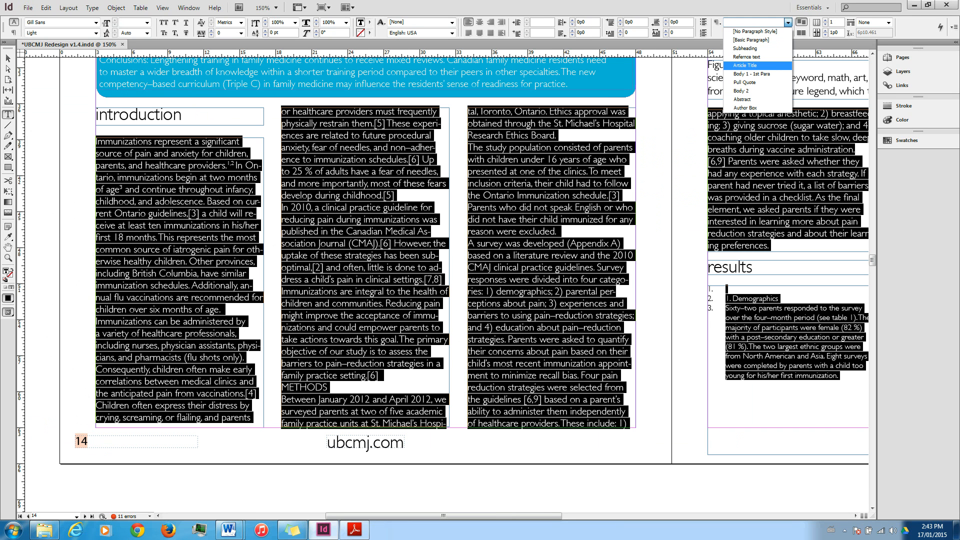
left_click(745, 66)
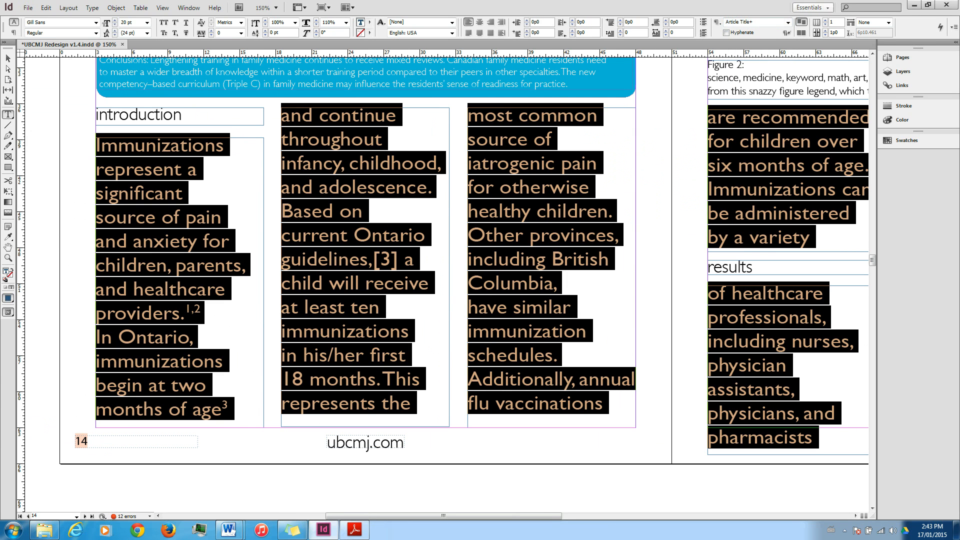
left_click(788, 22)
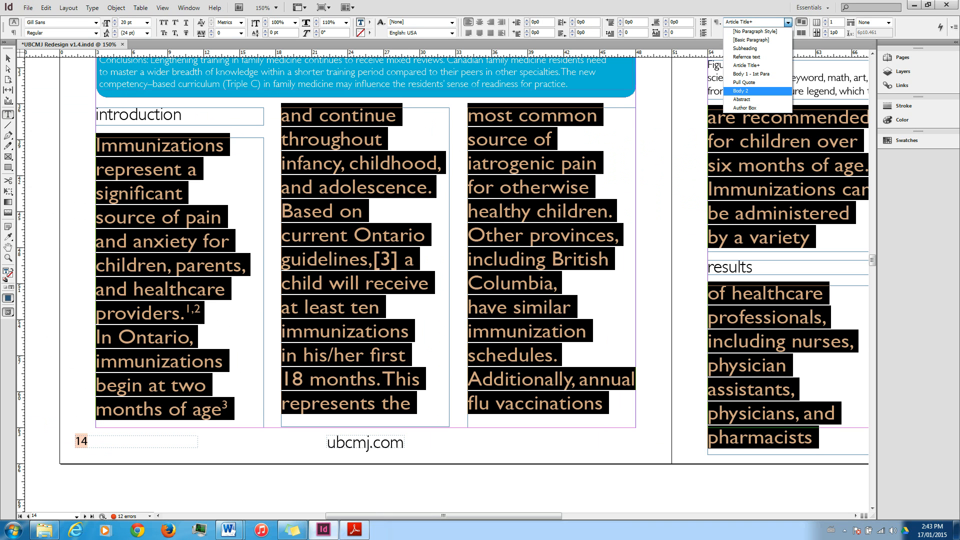
left_click(741, 91)
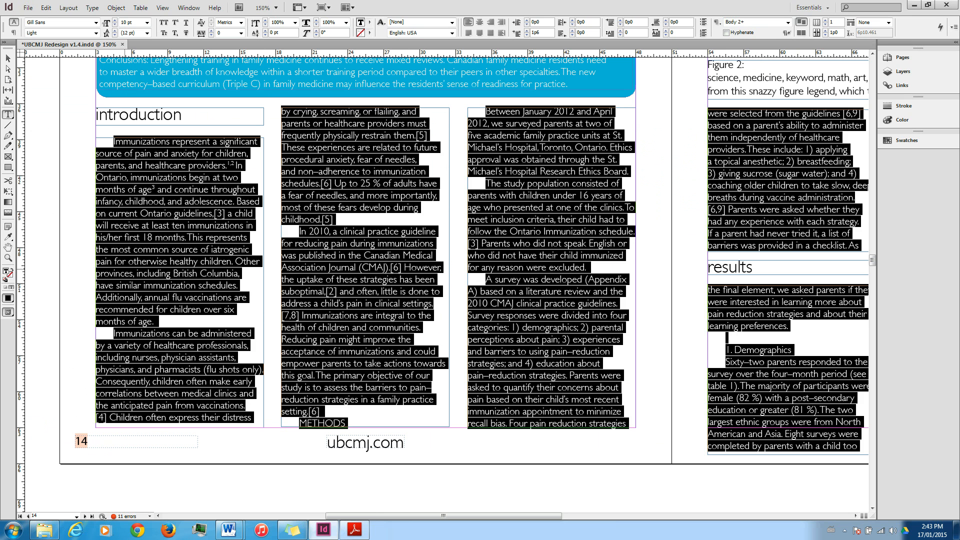
Apply the Body 1 - 1st Para style to the first introduction paragraph, ending at "six months of age.".
left_click(182, 330)
left_click_drag(158, 323, 91, 144)
left_click(789, 22)
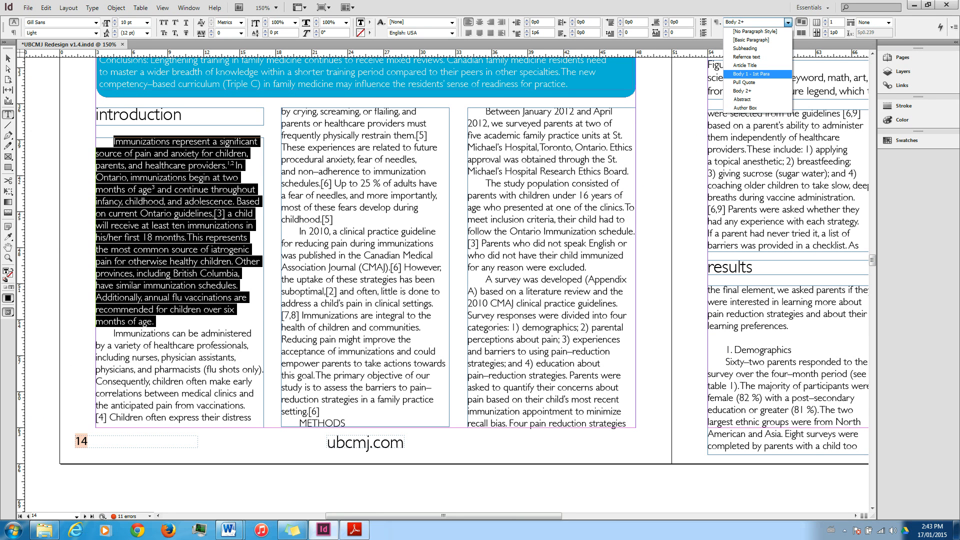
left_click(760, 74)
left_click(148, 273)
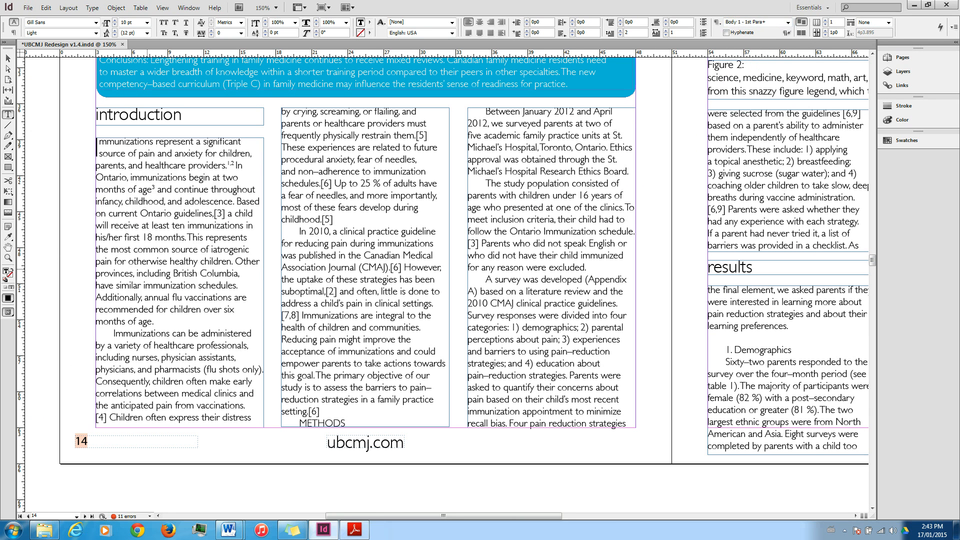
left_click(175, 321)
Move the results heading and Demographics frames toward the second column, and extend the first-column frame down to end after "learning preferences.".
scroll(464, 286, "up", 2)
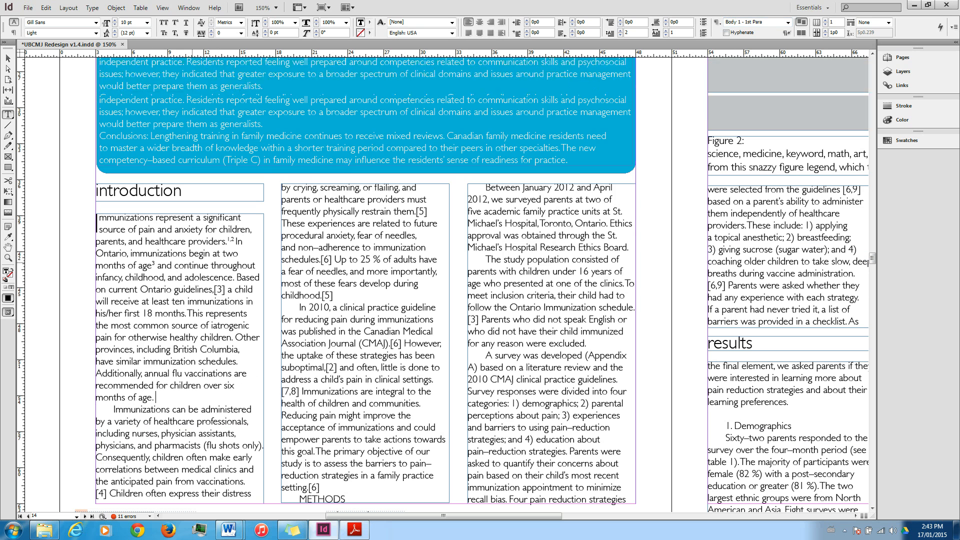
left_click_drag(443, 516, 501, 516)
left_click(584, 402)
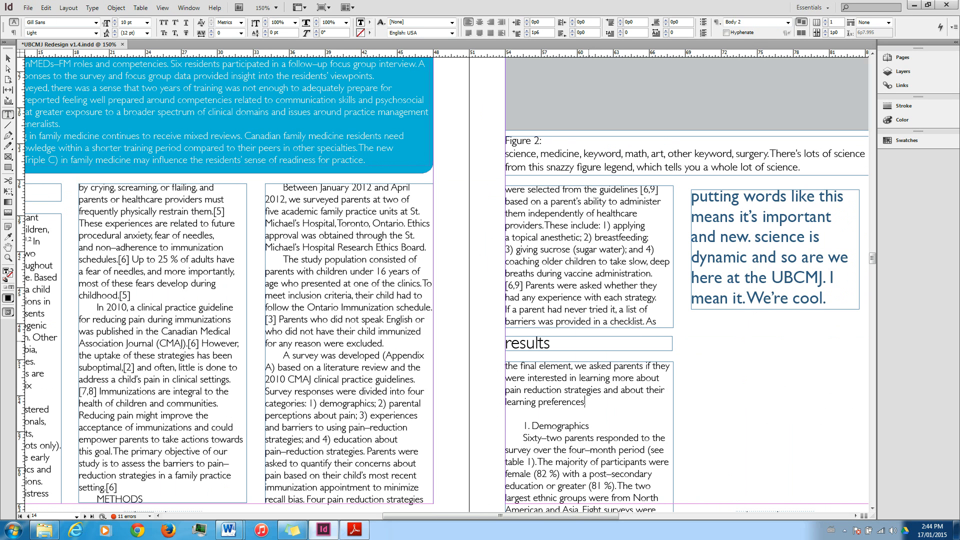
key("Escape")
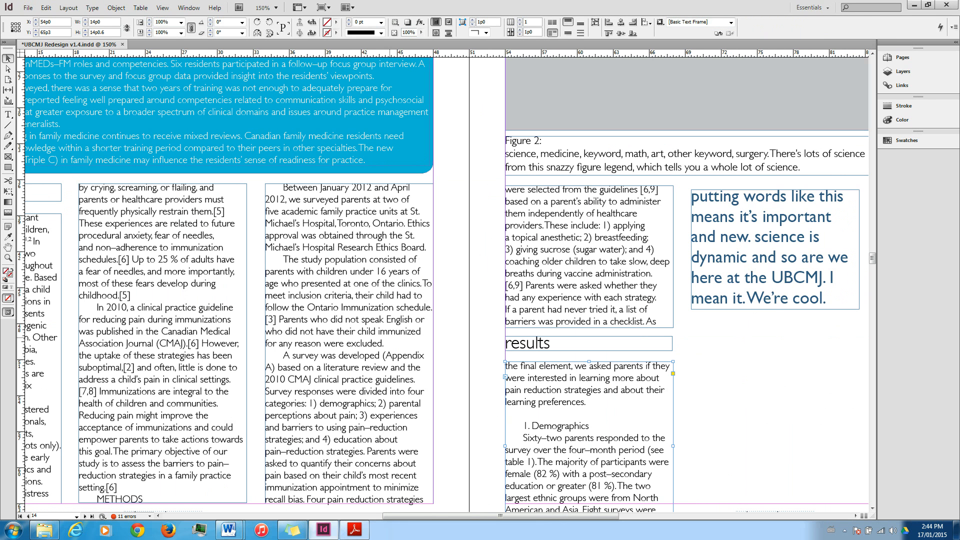
left_click(572, 343)
left_click_drag(572, 343, 596, 343)
left_click_drag(737, 343, 747, 343)
left_click_drag(586, 395, 720, 403)
left_click(596, 323)
left_click_drag(589, 328, 589, 374)
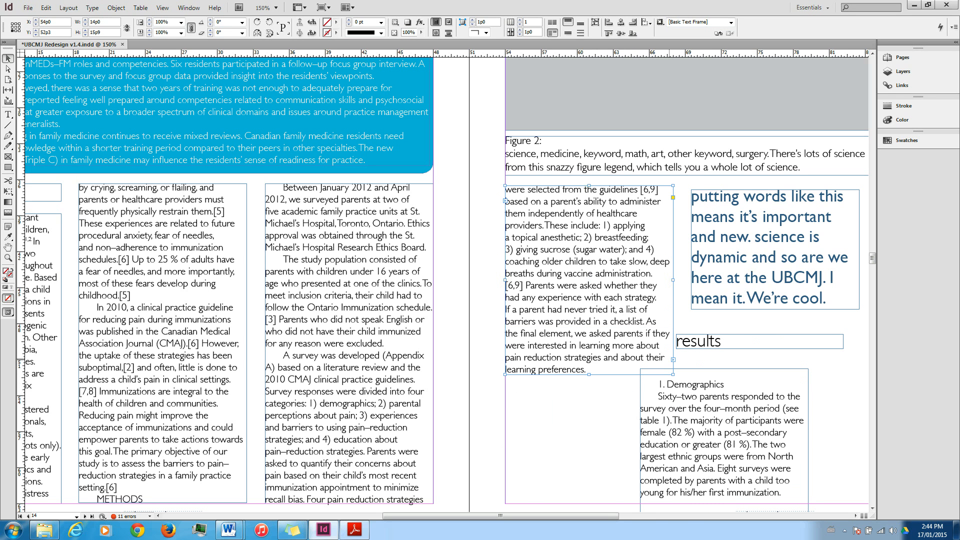
Break the text thread between the facing page's first-column frame and the Demographics frame.
double_click(674, 360)
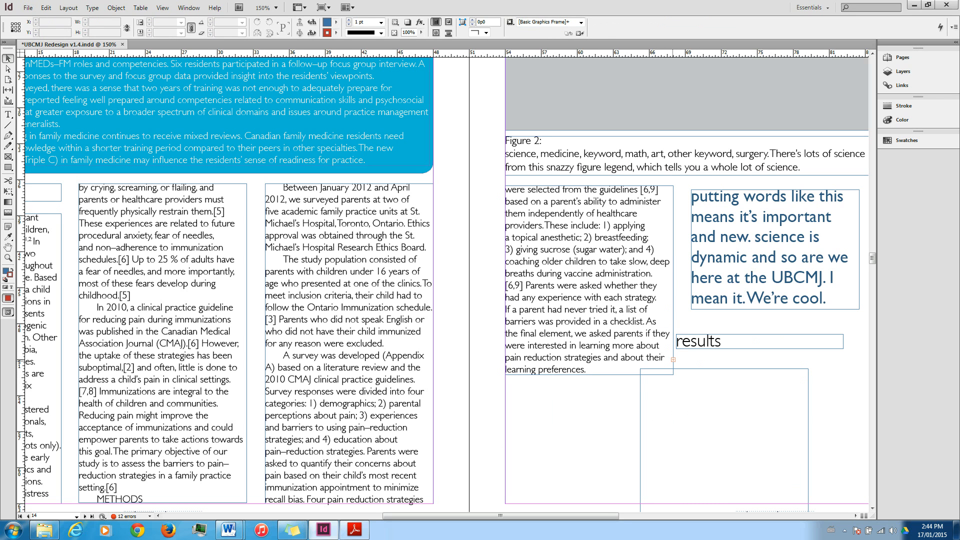
left_click(673, 360)
left_click(700, 412)
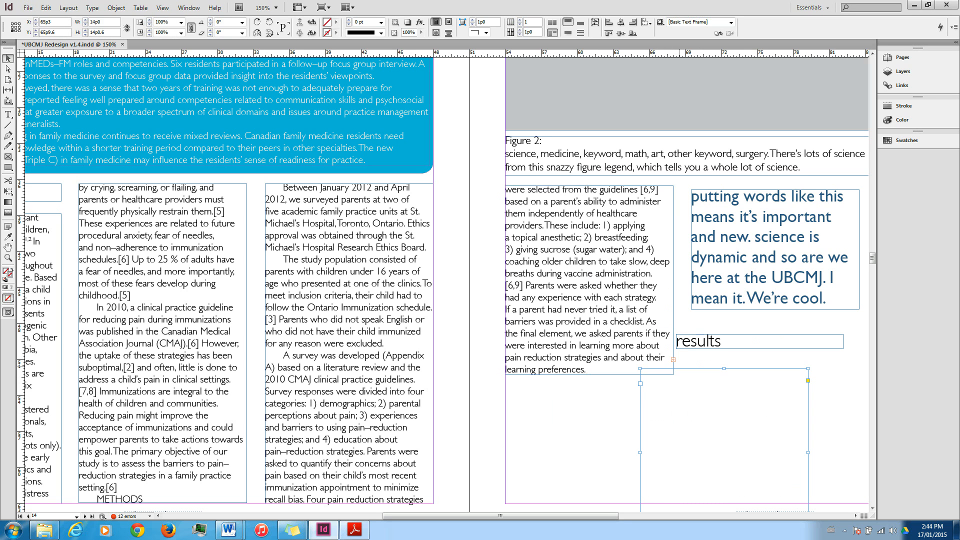
left_click(673, 360)
left_click(673, 360)
left_click(692, 408)
left_click(669, 356)
left_click(673, 360)
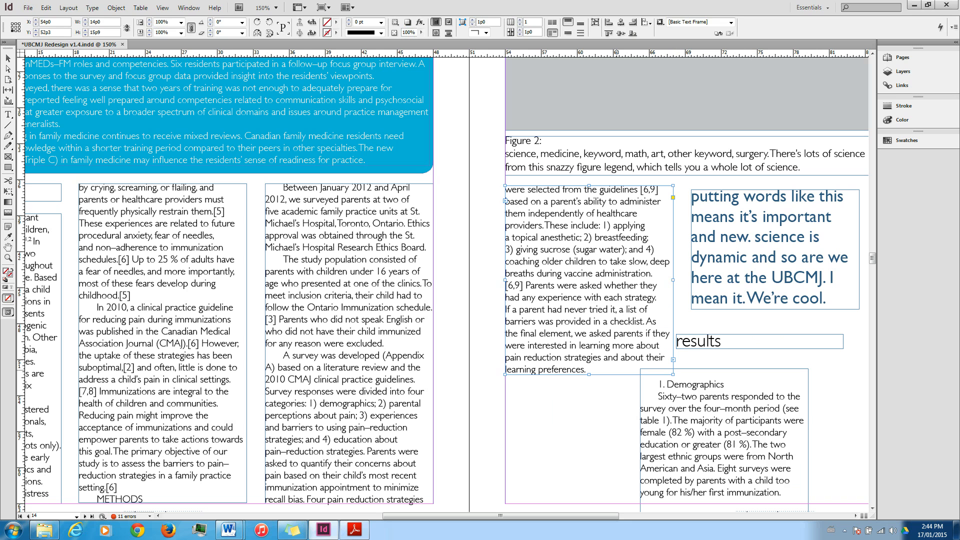
left_click(617, 371)
left_click(704, 402)
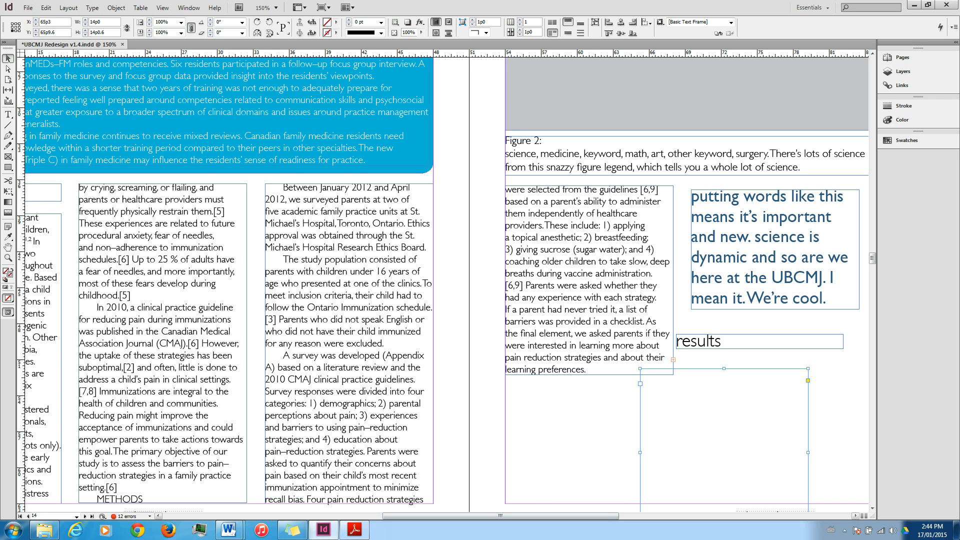
Move the results heading frame lower in the second column and undo the accidental shift of the first-column frame.
left_click(735, 516)
left_click_drag(734, 516, 546, 516)
mouse_move(546, 341)
left_mouse_down()
mouse_move(419, 396)
mouse_move(379, 398)
mouse_move(614, 390)
left_mouse_up()
left_click_drag(429, 376, 426, 377)
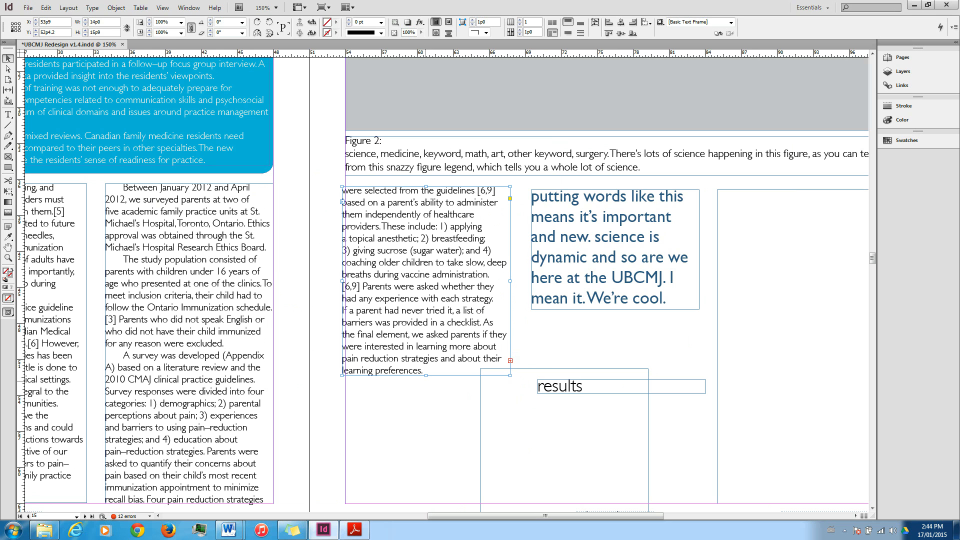
key("ctrl+z")
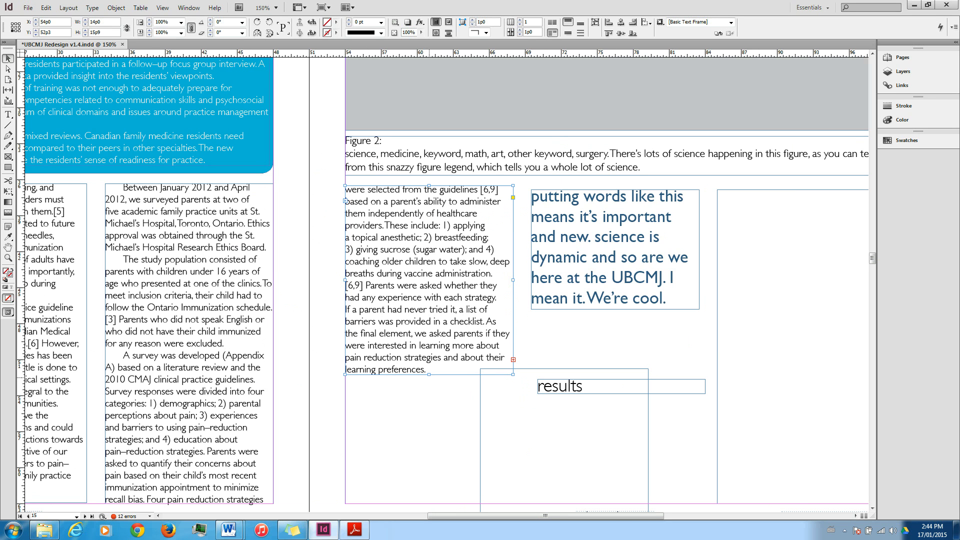
Extend the first-column frame downward and delete the "1. Demographics" heading and the opening words of the paragraph below it.
left_click_drag(429, 374, 428, 408)
double_click(363, 382)
left_click_drag(364, 393, 556, 461)
key("BackSpace")
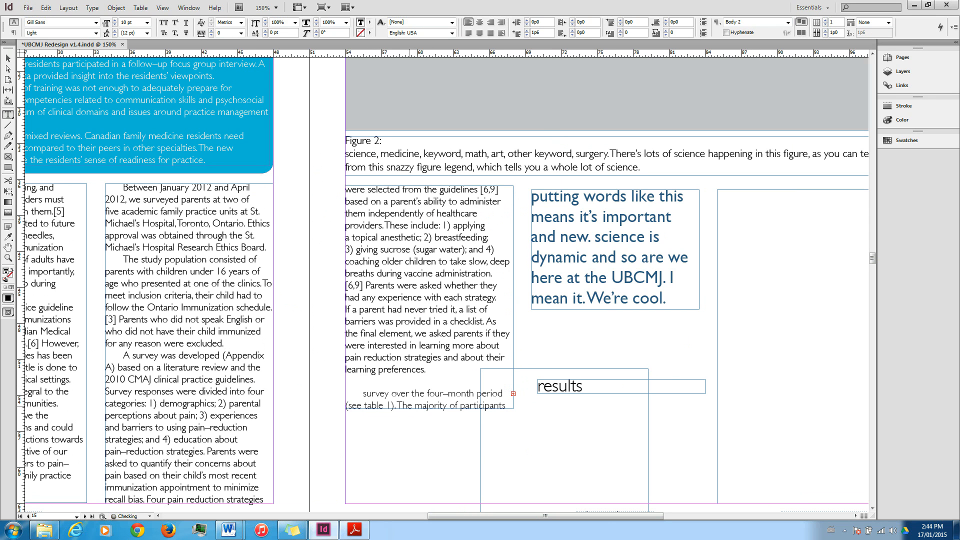
key("Escape")
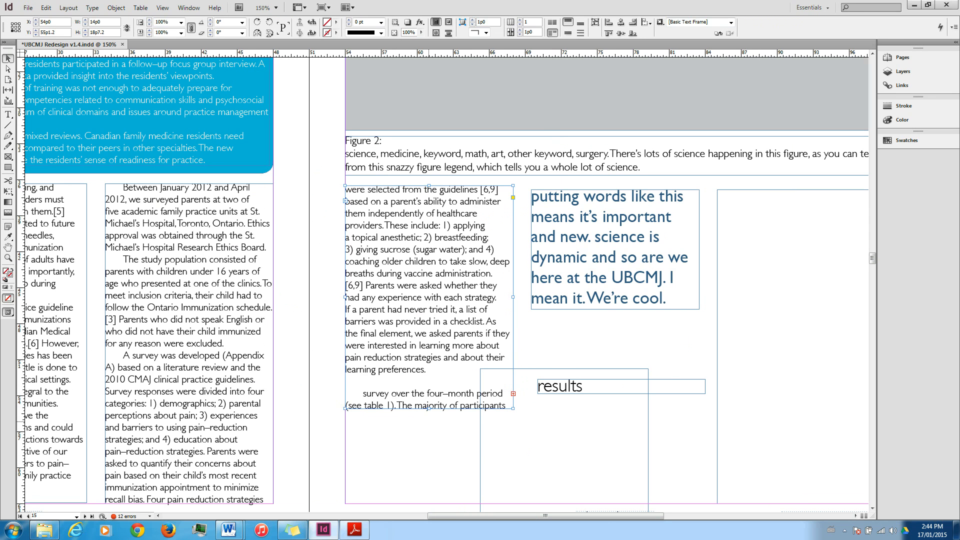
Fit the first-column frame to its content and delete the remaining survey paragraph after "learning preferences.".
key("ctrl+alt+c")
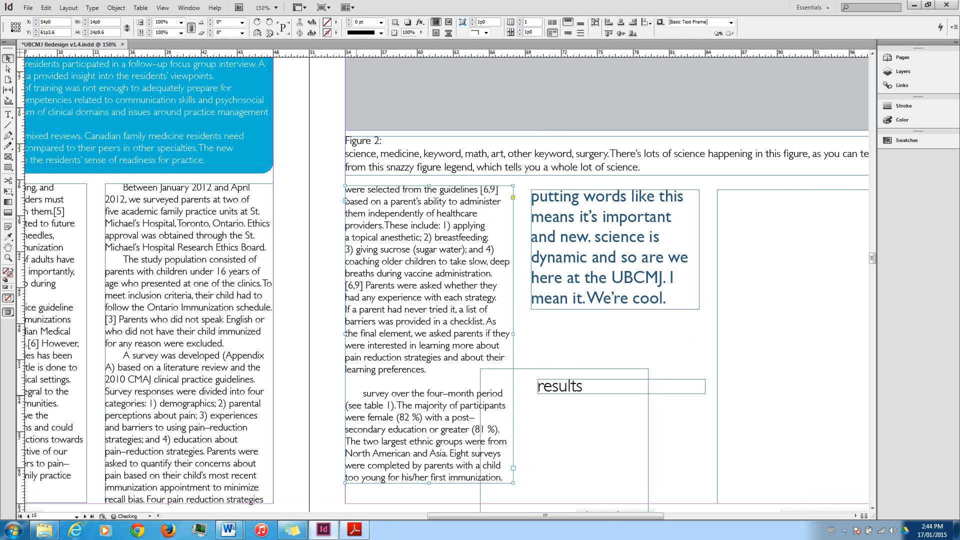
triple_click(463, 394)
left_click(463, 394)
scroll(463, 416, "down", 1)
key("BackSpace")
key("Escape")
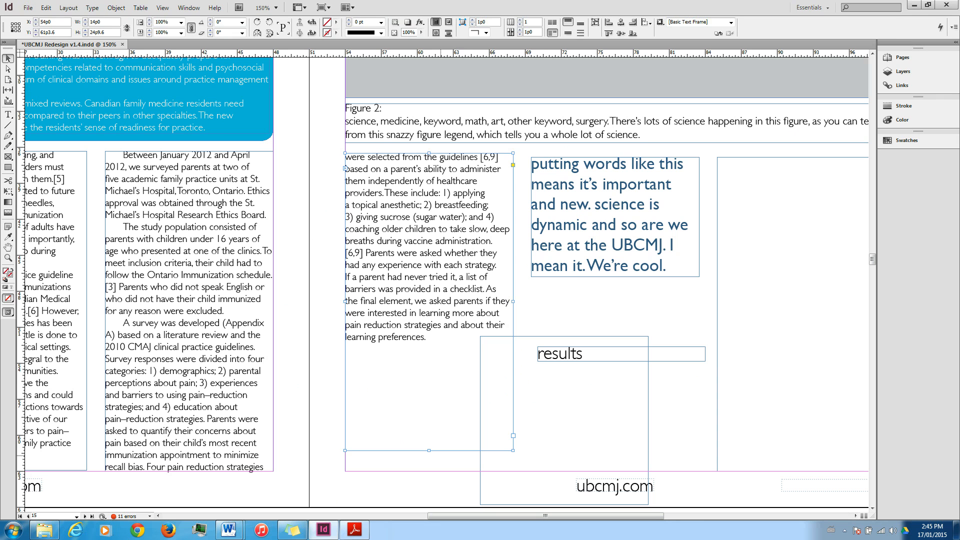
Shorten the first-column frame to just below its text and place the results heading frame directly beneath it.
mouse_move(429, 451)
left_mouse_down()
mouse_move(429, 342)
mouse_move(429, 352)
left_mouse_up()
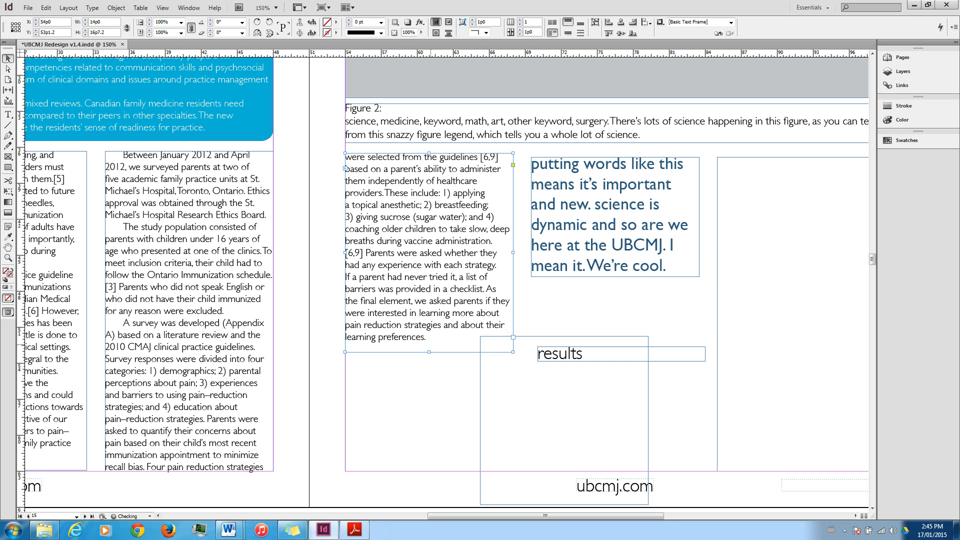
left_click_drag(565, 354, 373, 364)
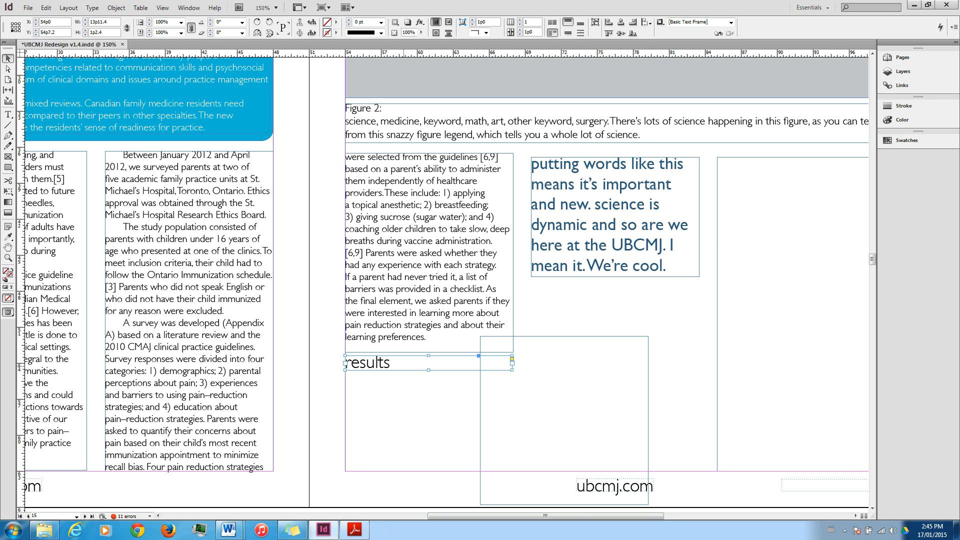
left_click_drag(404, 366, 404, 368)
Place the empty body frame beneath the results heading, aligned with the first column and ending at the bottom margin.
left_click(583, 404)
left_click_drag(583, 404, 429, 357)
scroll(448, 449, "down", 3)
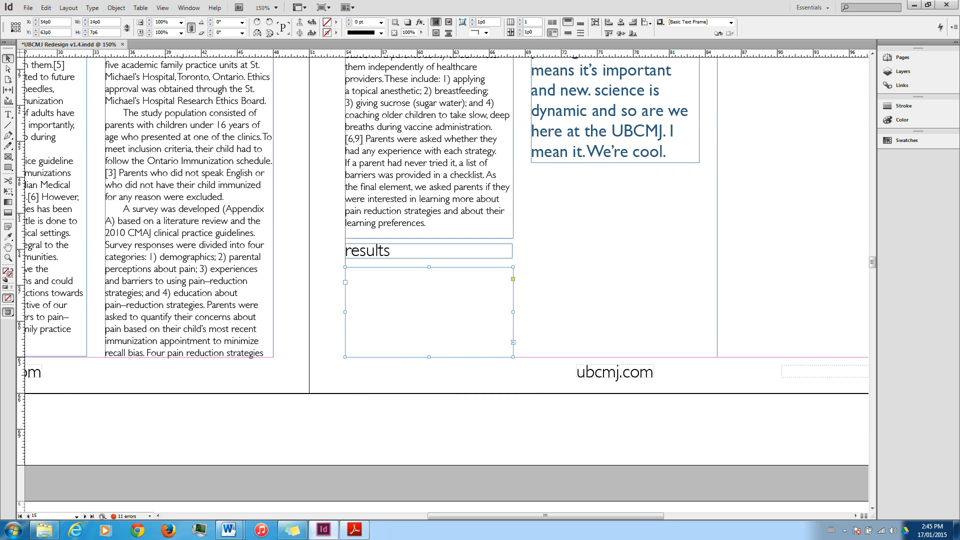
Paste a copy of the text frame under the second column's pull quote and extend it down to the bottom margin.
key("ctrl+v")
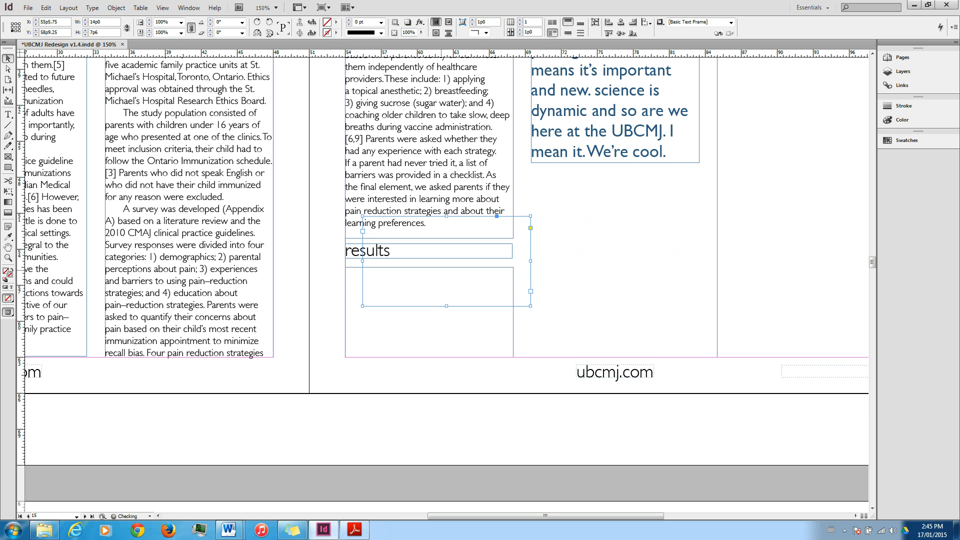
left_click_drag(462, 261, 631, 214)
left_click_drag(615, 258, 610, 357)
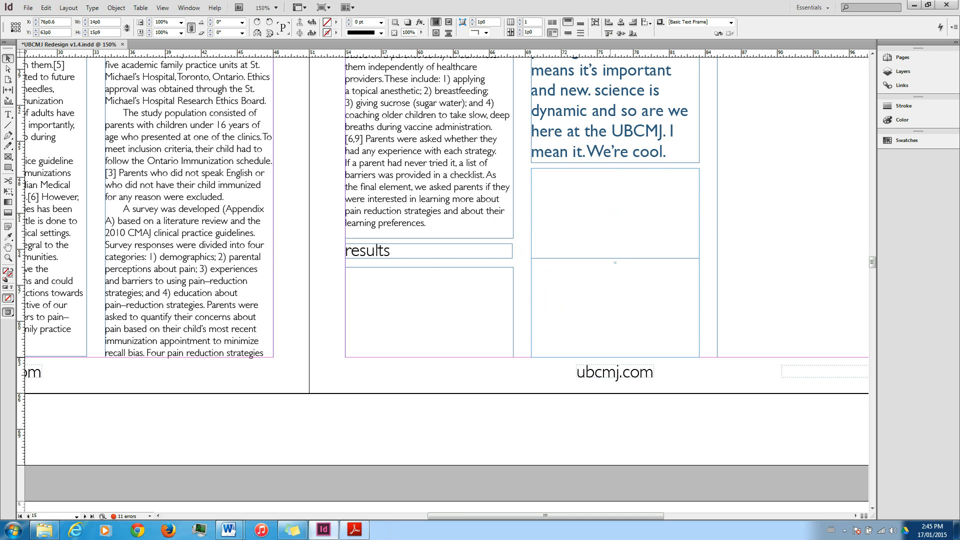
Delete the second column's pull quote frame and extend the empty frame below it up to the top of the column.
scroll(610, 357, "up", 3)
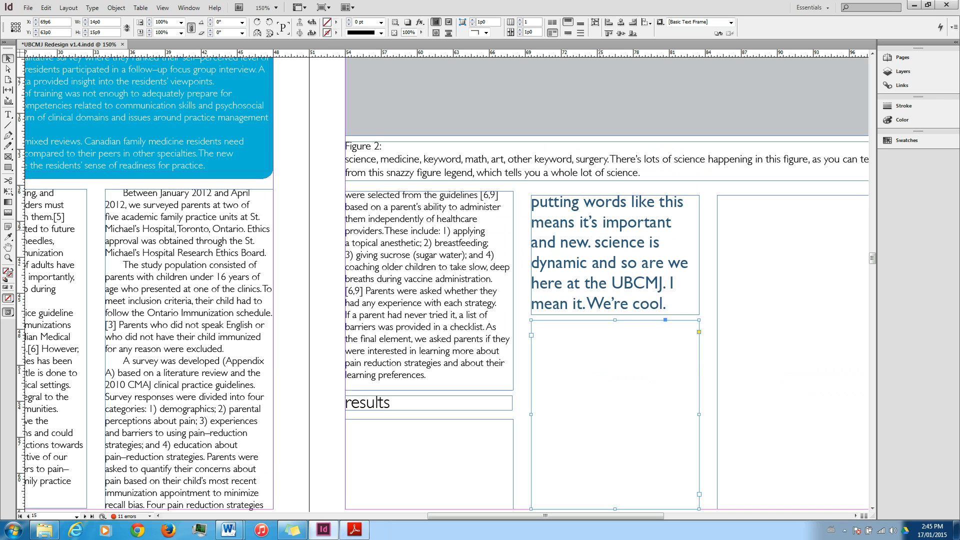
left_click(591, 239)
triple_click(592, 239)
left_click(591, 239)
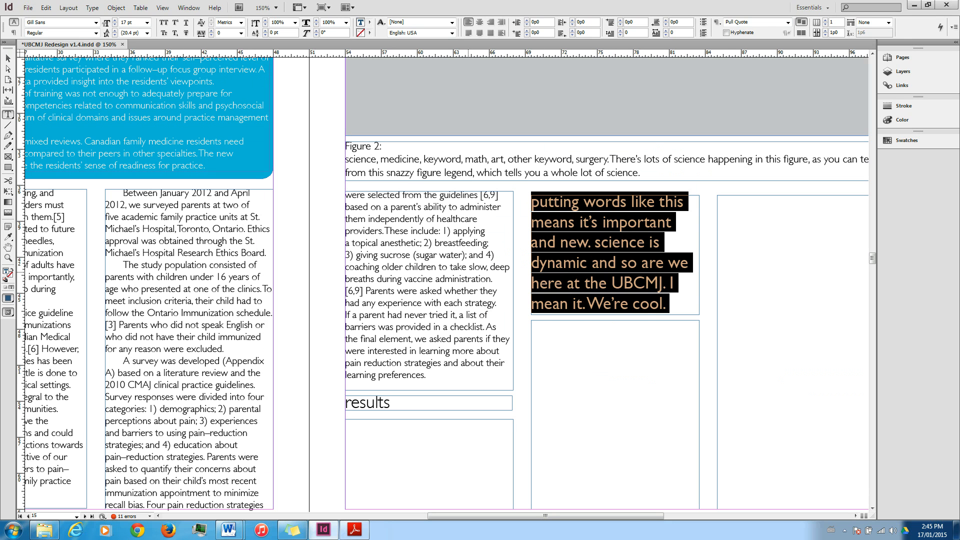
key("Escape")
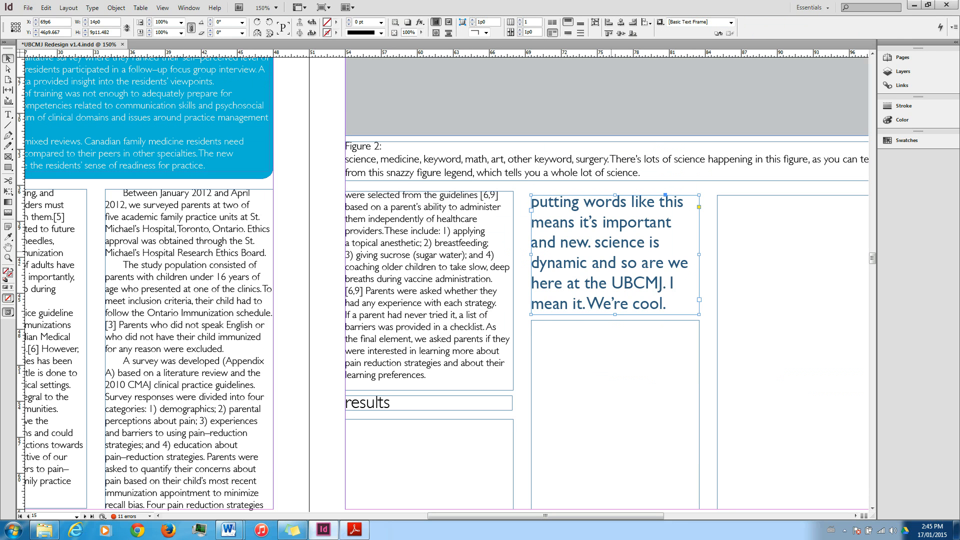
key("Delete")
left_click(615, 323)
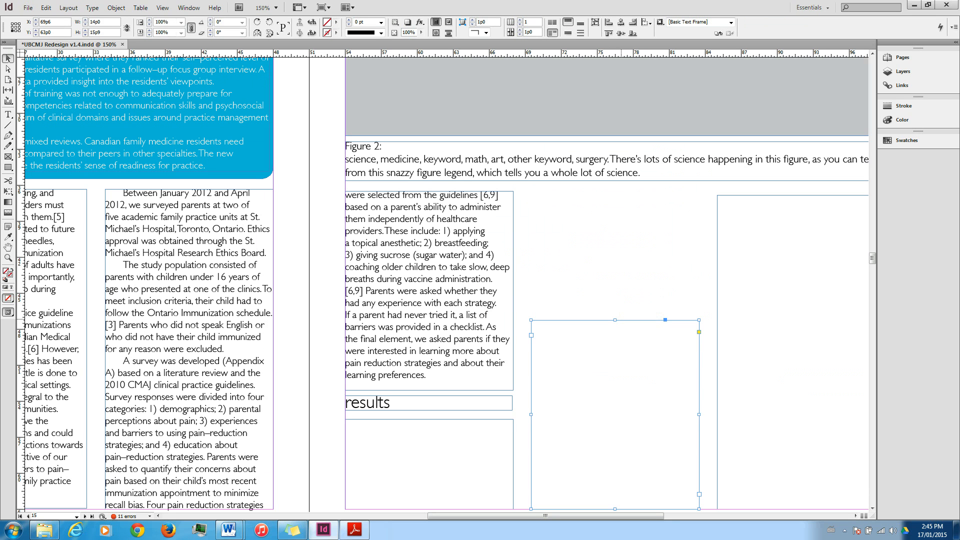
left_click_drag(615, 319, 615, 192)
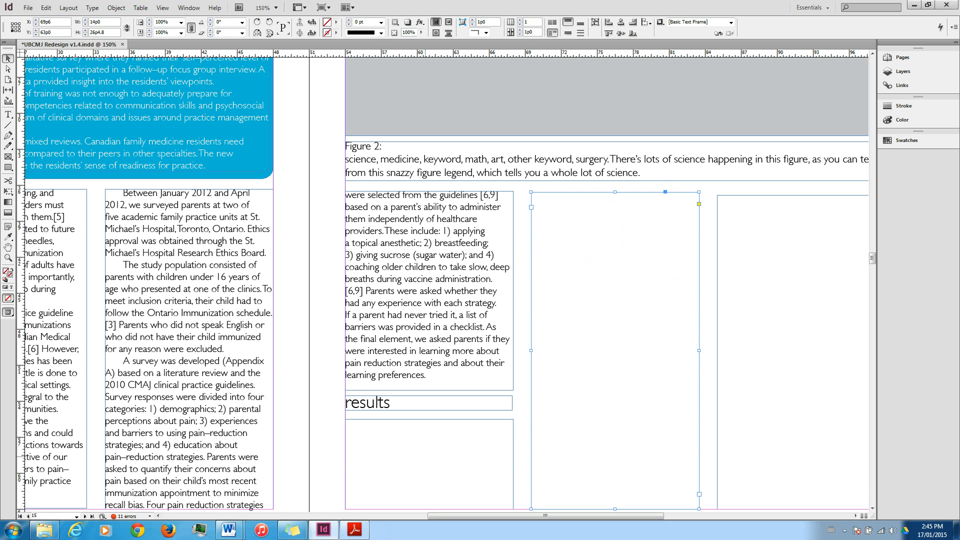
Fill the empty body frame under the results heading with placeholder text.
right_click(425, 456)
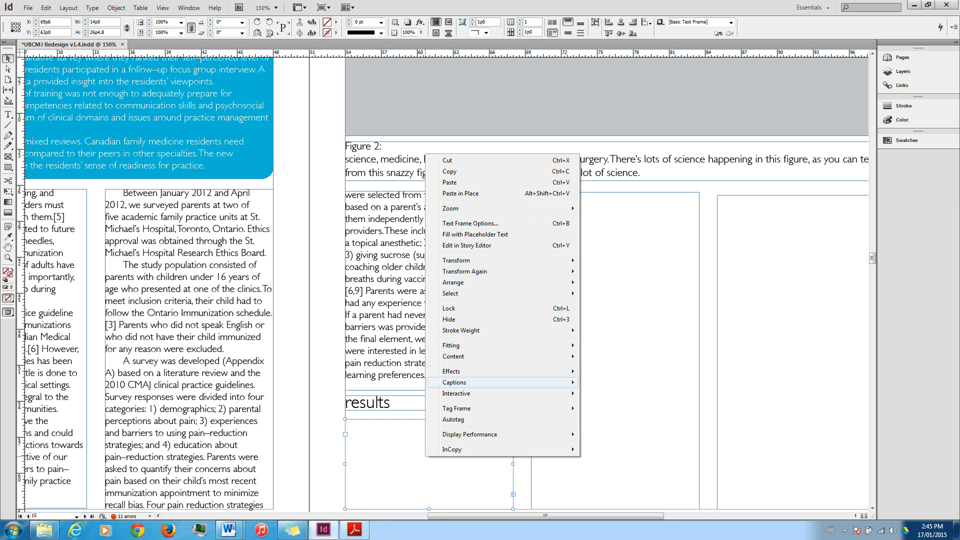
double_click(384, 452)
right_click(384, 452)
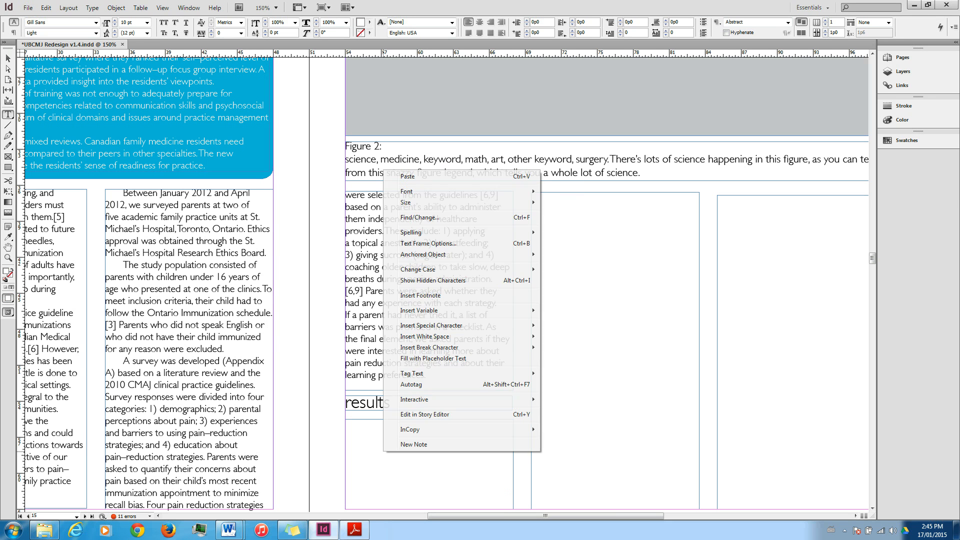
left_click(433, 358)
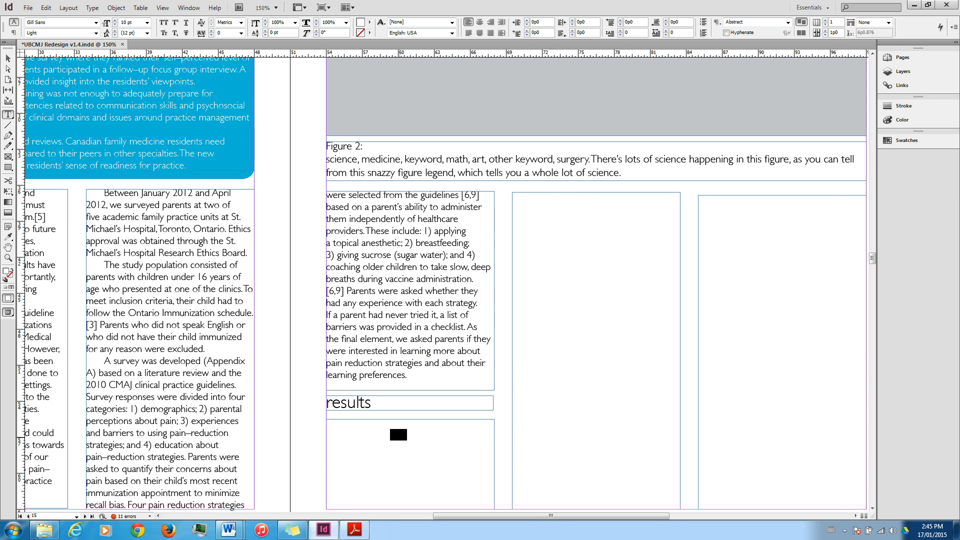
Apply the Body 1 - 1st Para paragraph style to all of the placeholder text.
left_click(360, 470)
key("ctrl+a")
left_click(788, 22)
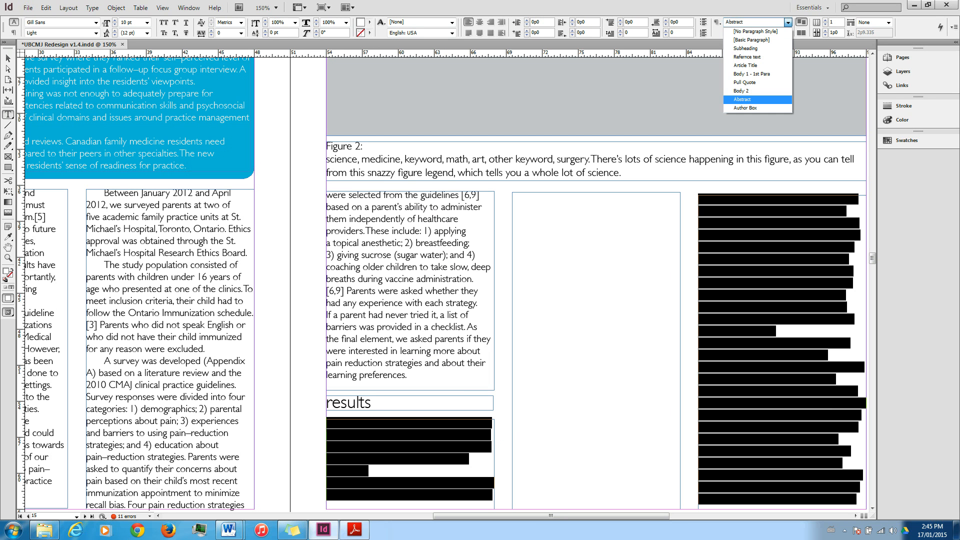
left_click(752, 74)
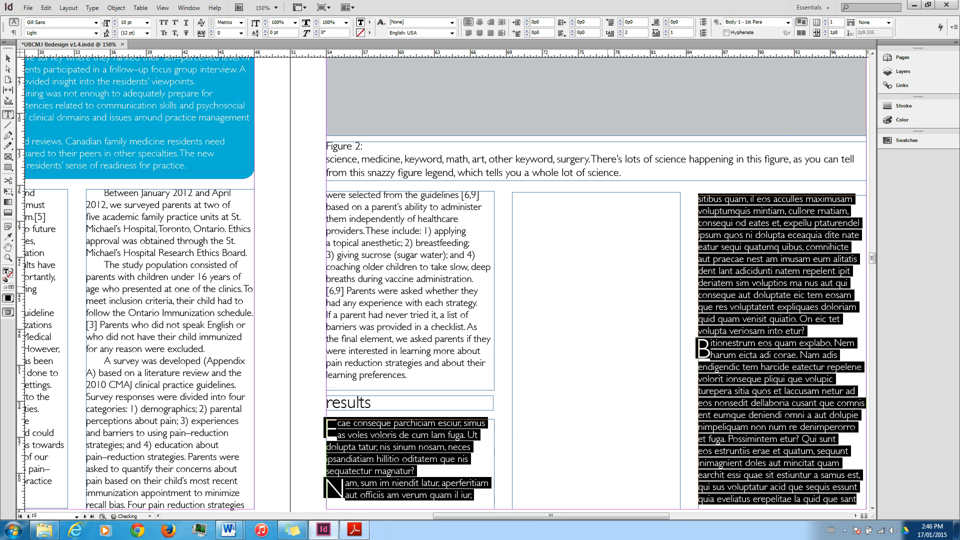
Thread the placeholder text from the frame under the results heading into the empty second-column frame.
left_click(634, 231)
key("Escape")
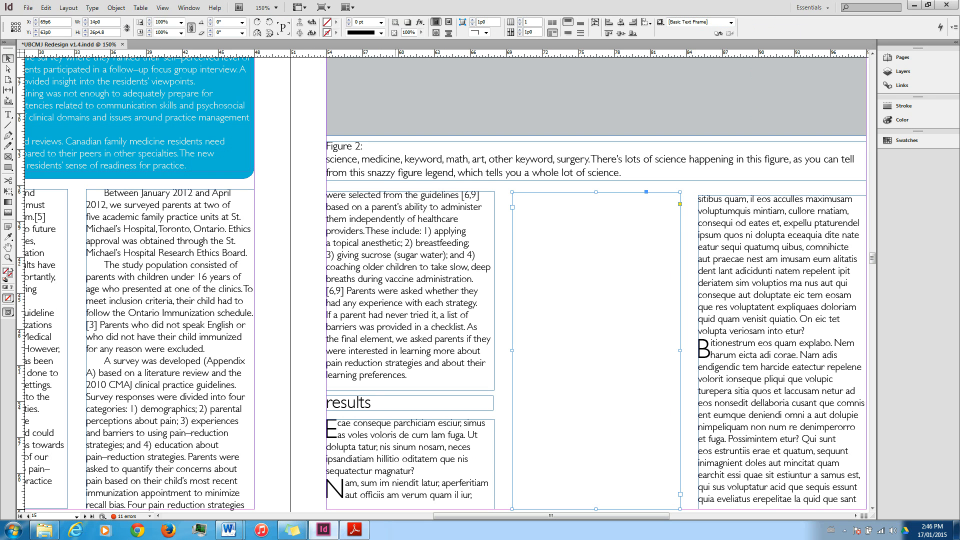
left_click(463, 480)
left_click(494, 494)
left_click(595, 300)
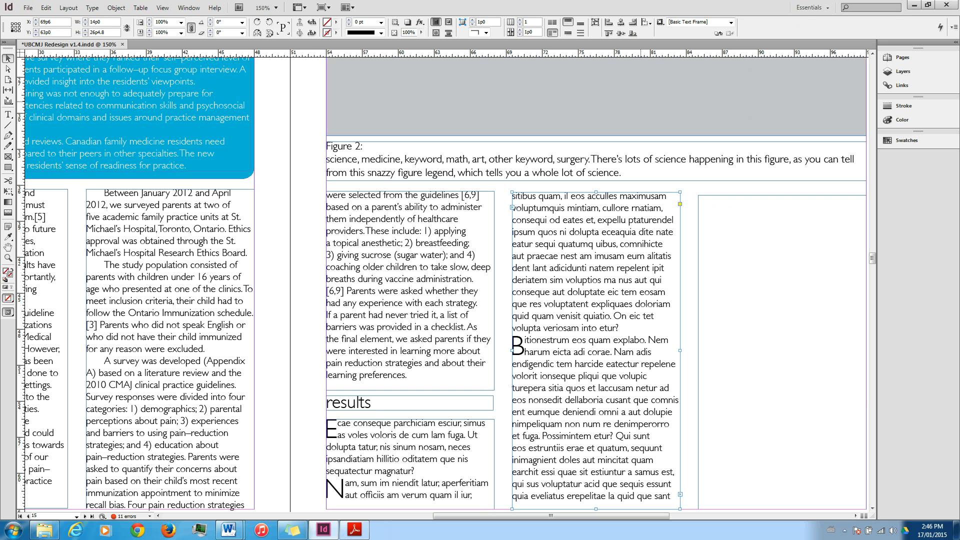
Apply the Refernce text paragraph style to all the placeholder text and change the results heading to "references".
double_click(434, 449)
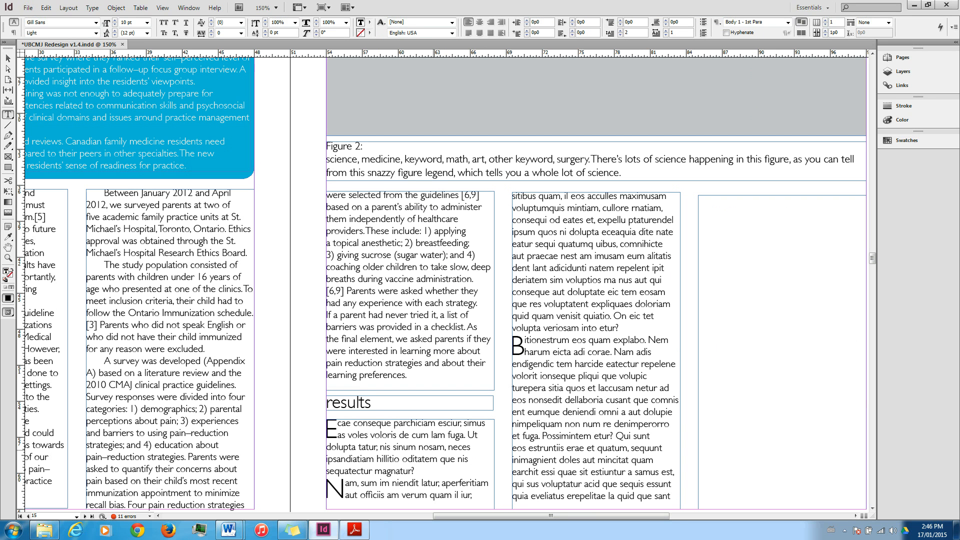
triple_click(435, 449)
key("ctrl+a")
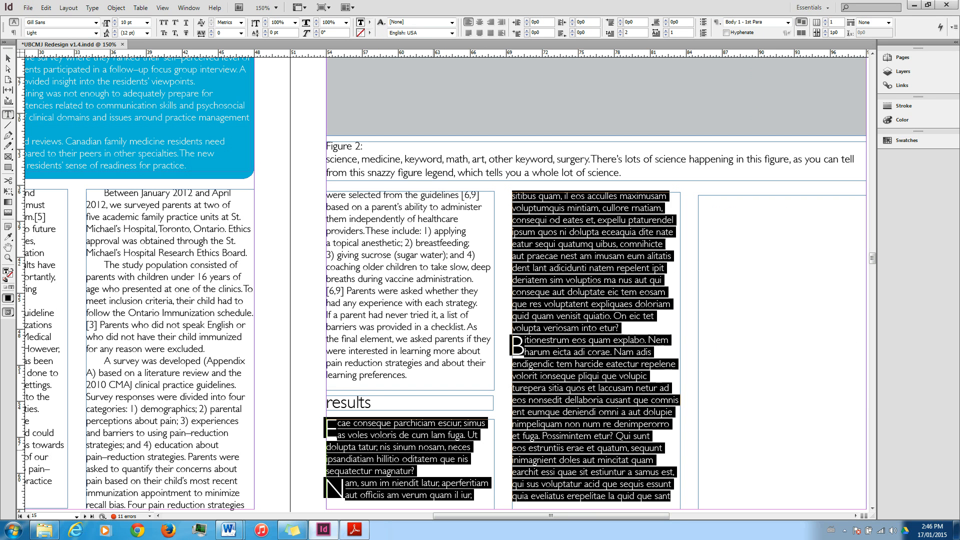
left_click(789, 22)
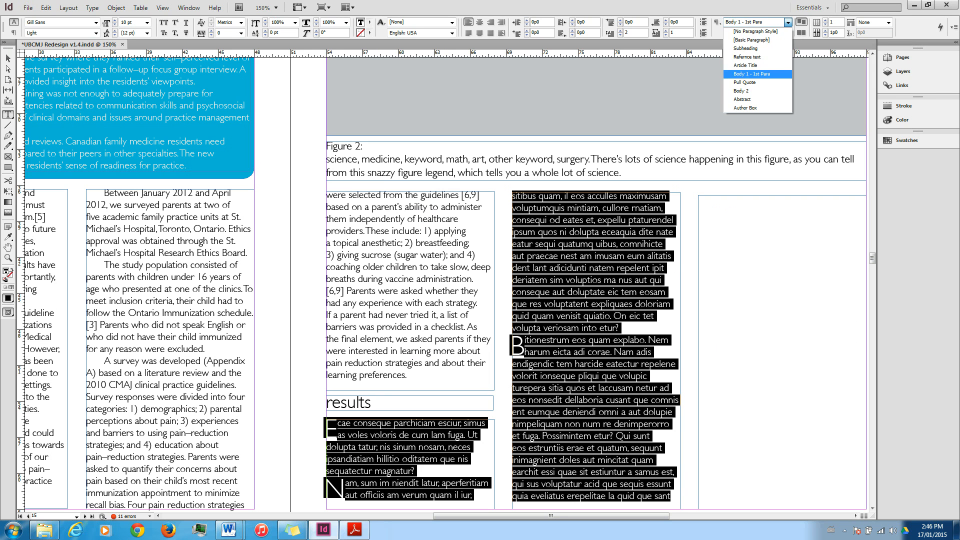
left_click(753, 57)
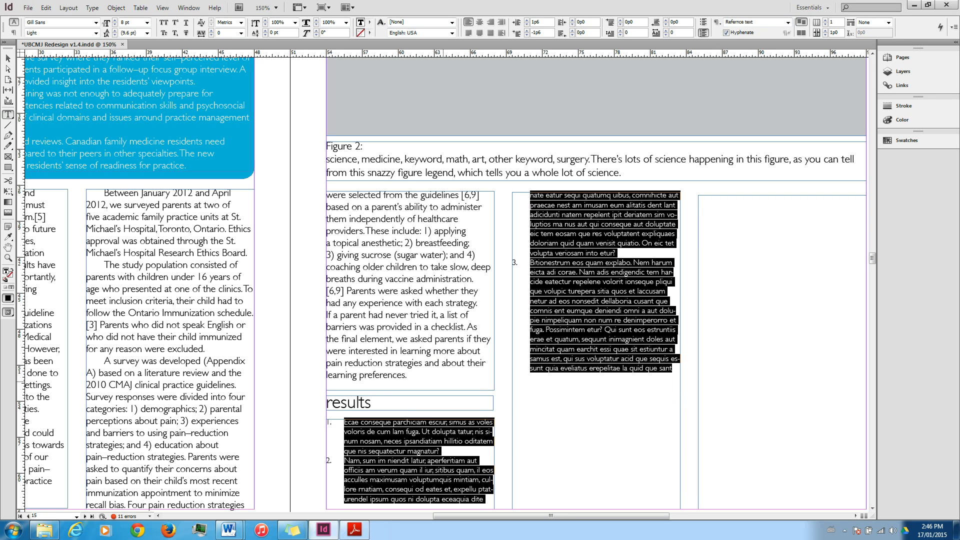
left_click_drag(391, 401, 305, 400)
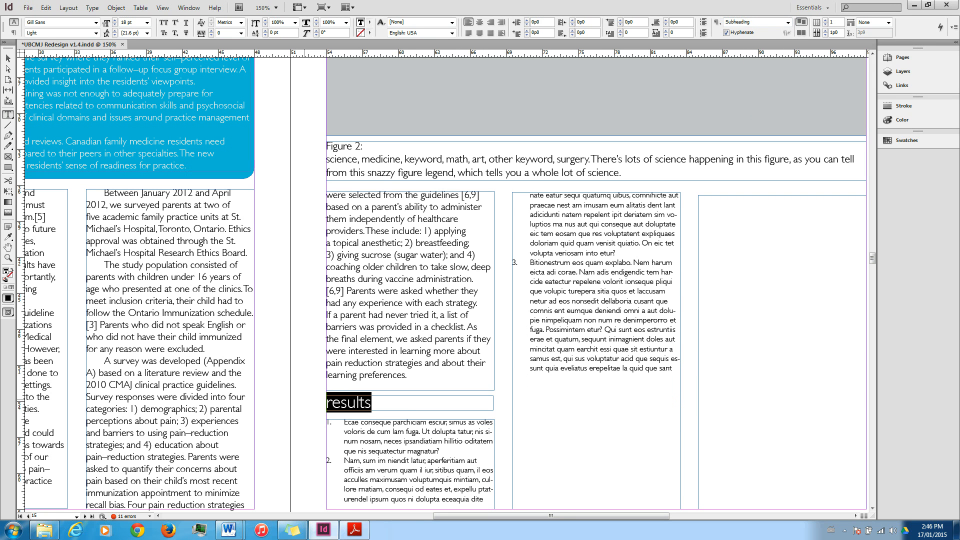
type("references")
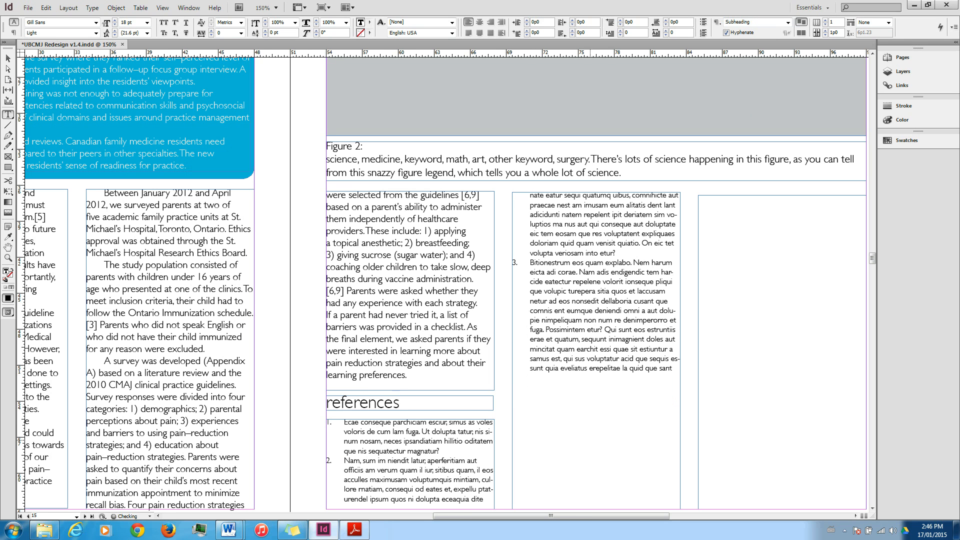
Shorten the second-column frame to just below its text and delete the empty third-column frame.
left_click(793, 321)
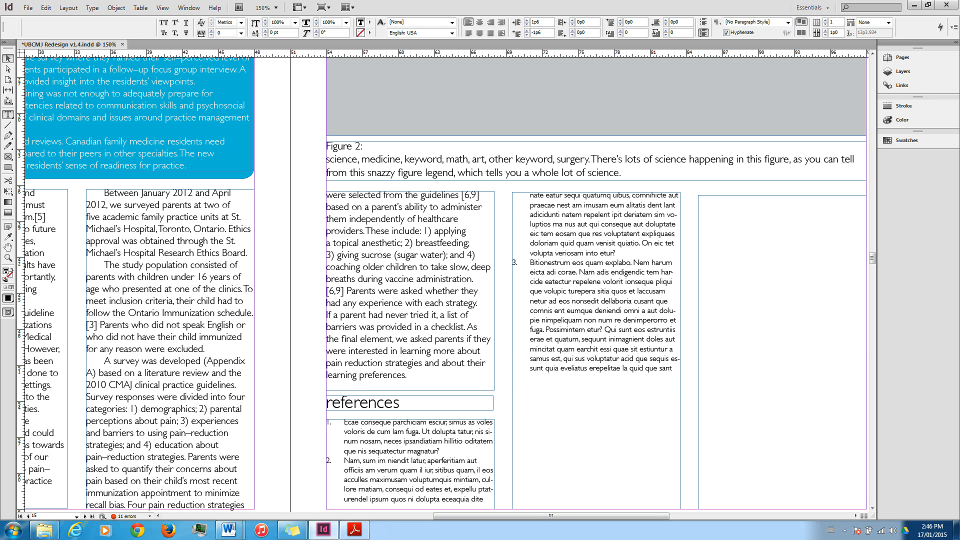
key("Escape")
left_click_drag(596, 510, 596, 378)
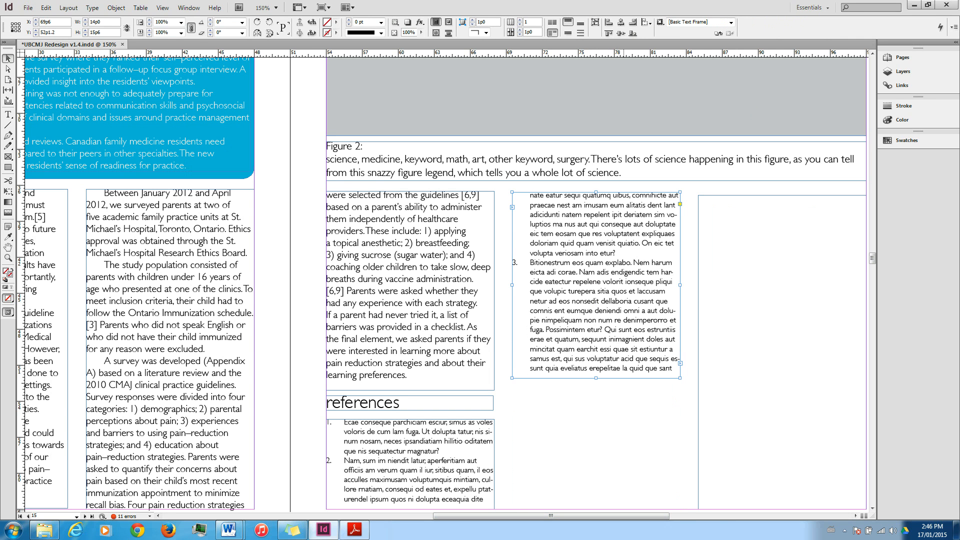
scroll(623, 401, "right", 3)
left_click(603, 430)
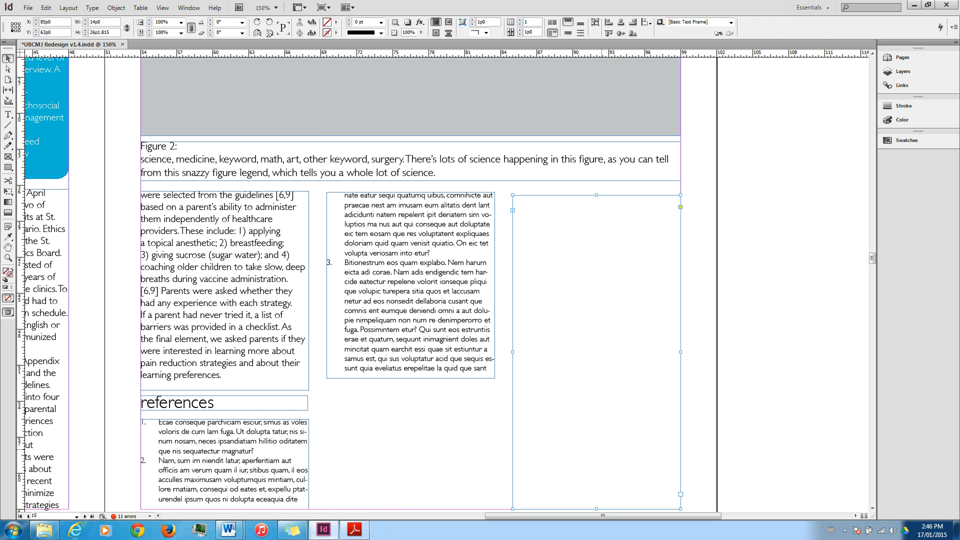
key("Delete")
scroll(446, 281, "left", 2)
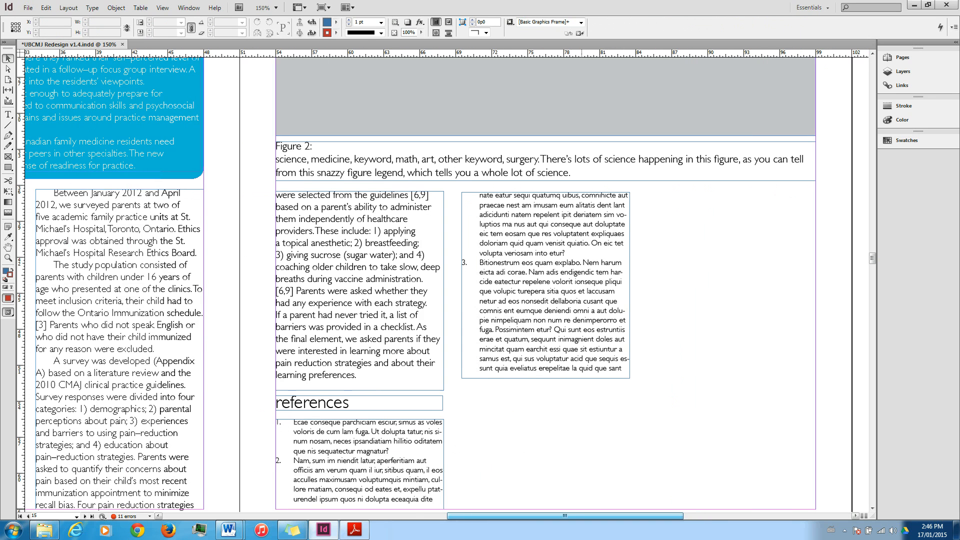
Duplicate the spread of pages 14-15.
scroll(280, 296, "down", 3)
scroll(445, 235, "left", 2)
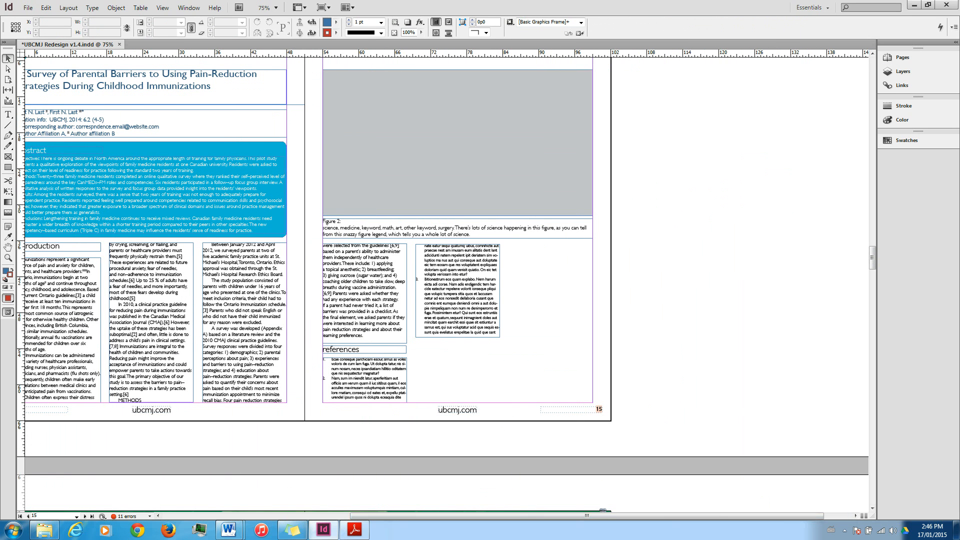
left_click(900, 57)
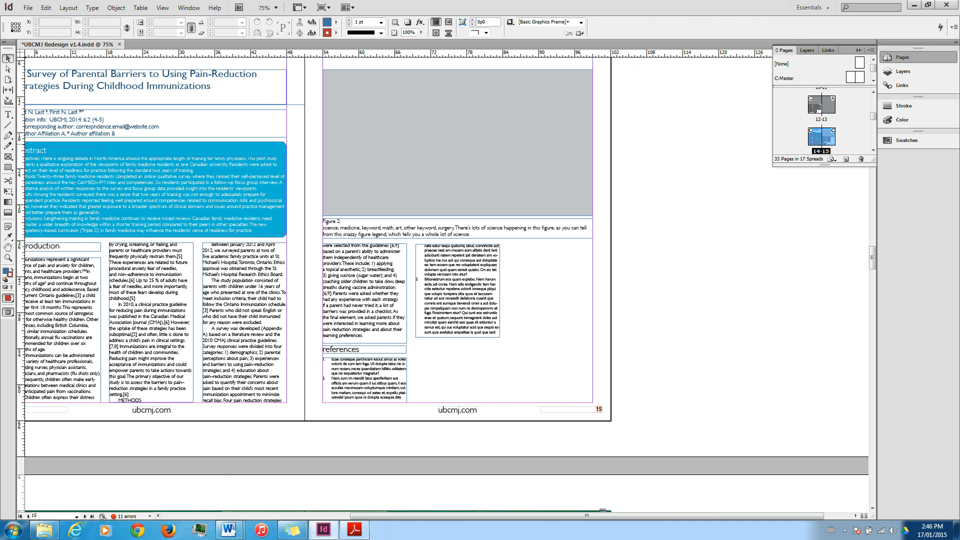
left_click(871, 50)
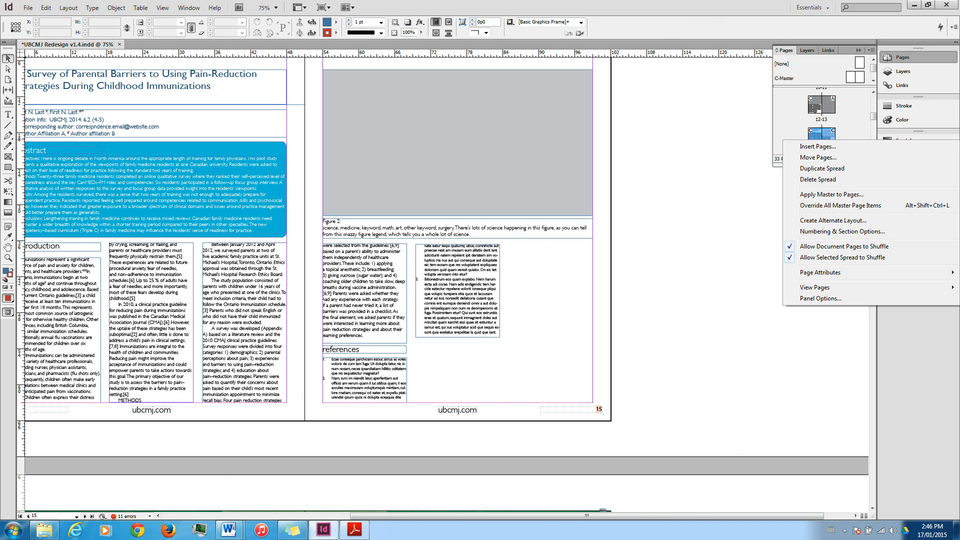
left_click(805, 168)
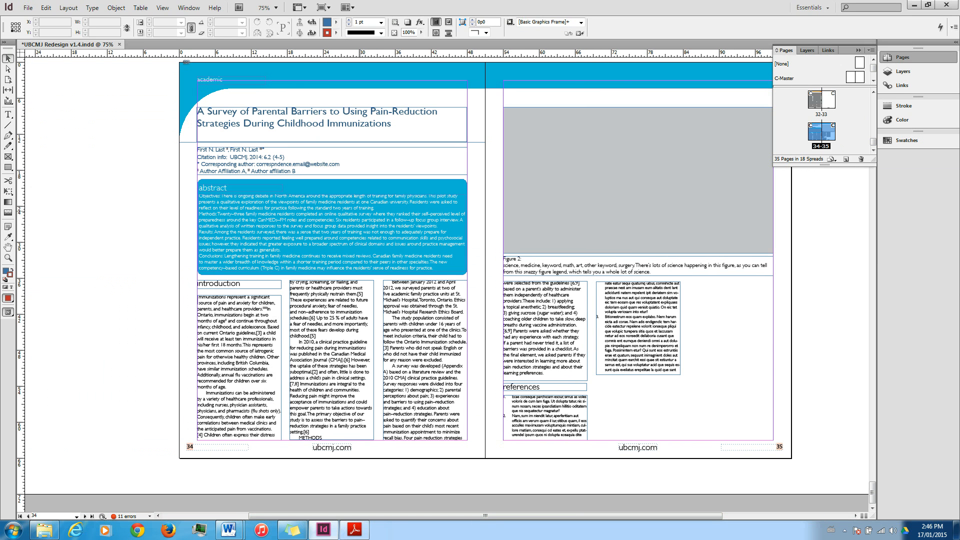
left_click(411, 196)
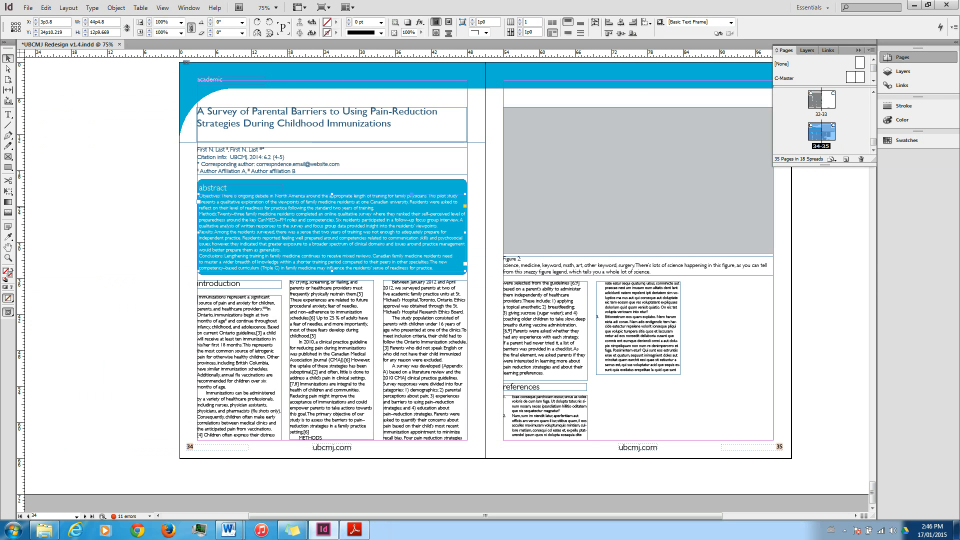
double_click(266, 126)
left_click_drag(393, 124, 245, 115)
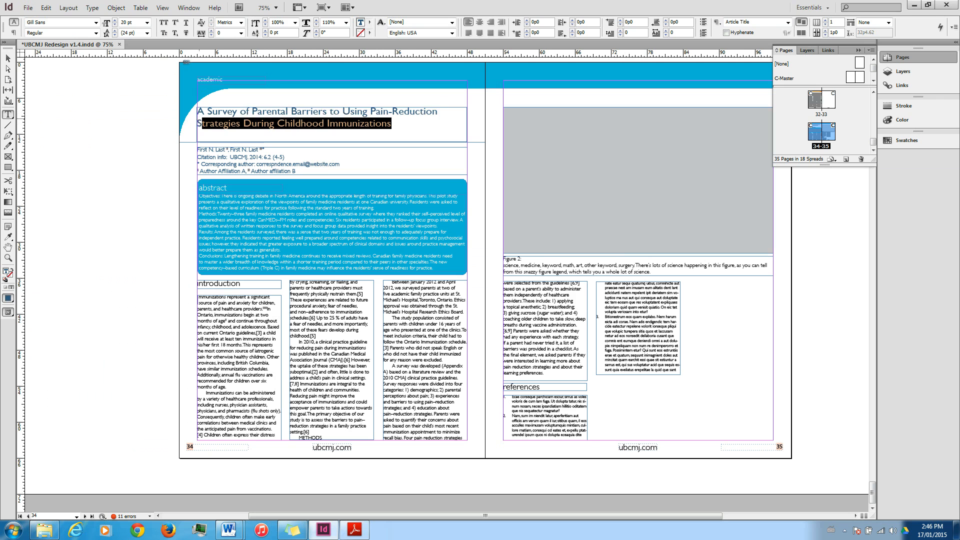
key("ctrl+a")
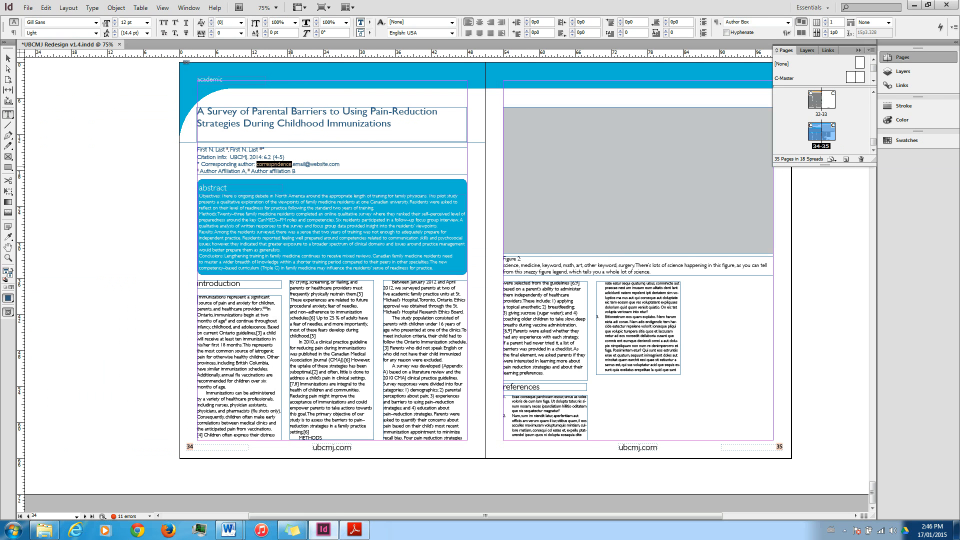
triple_click(290, 165)
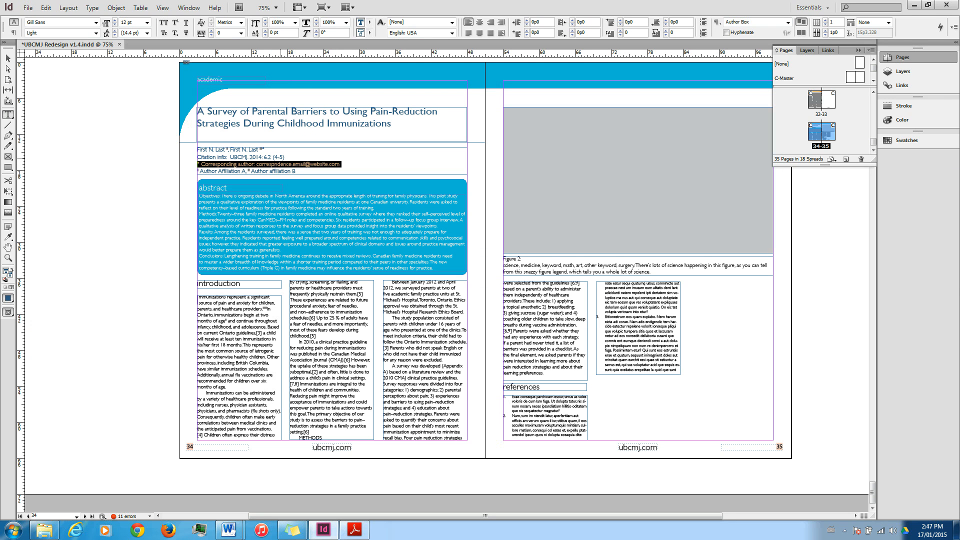
left_click(282, 158)
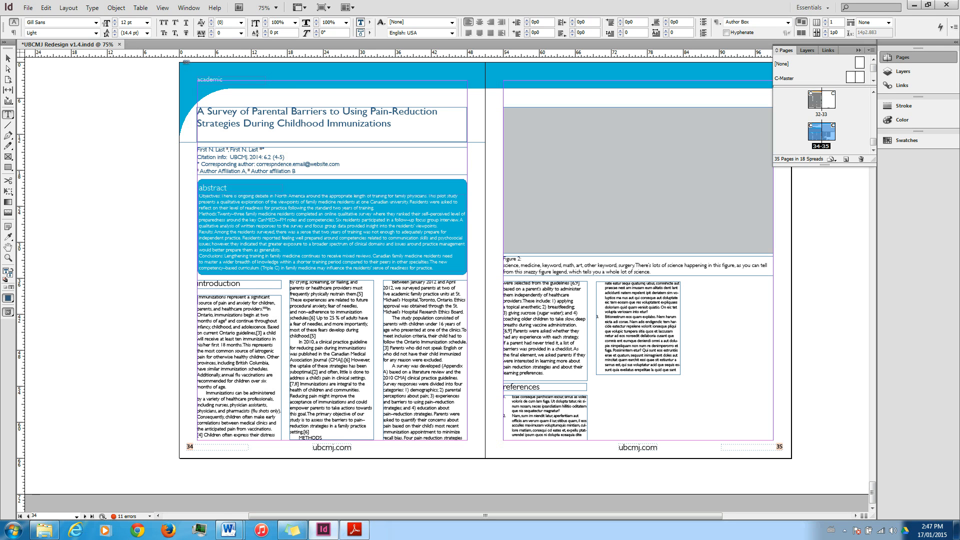
Switch to the manuscript document in Word.
left_click(228, 530)
left_click(175, 480)
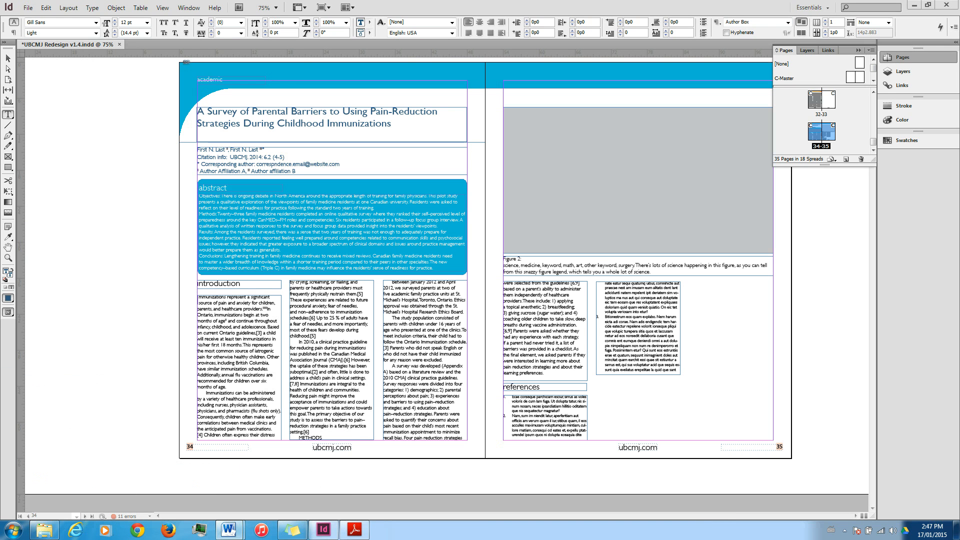